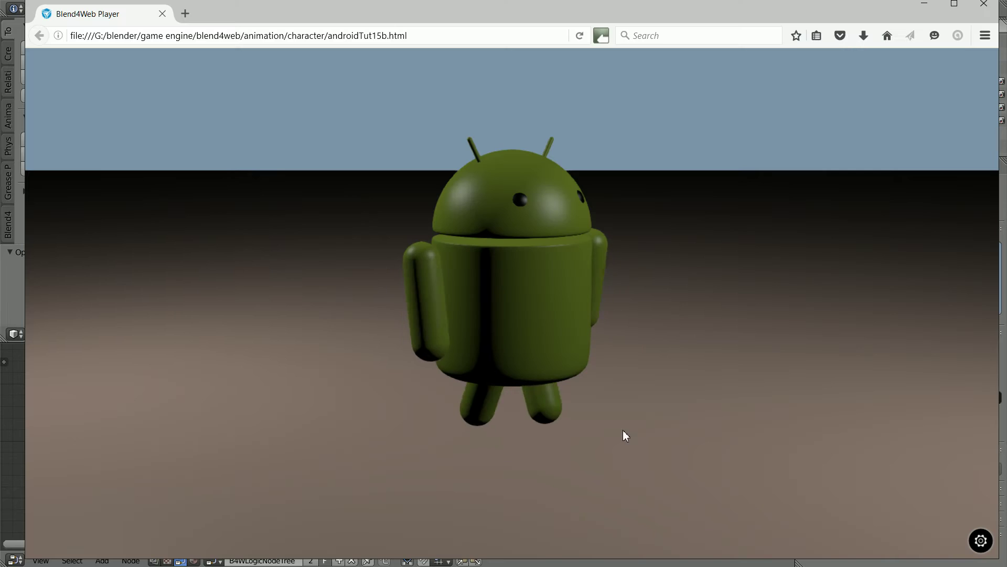
Step: Orbit the Android preview around to face its front
left_click_drag(701, 408, 423, 402)
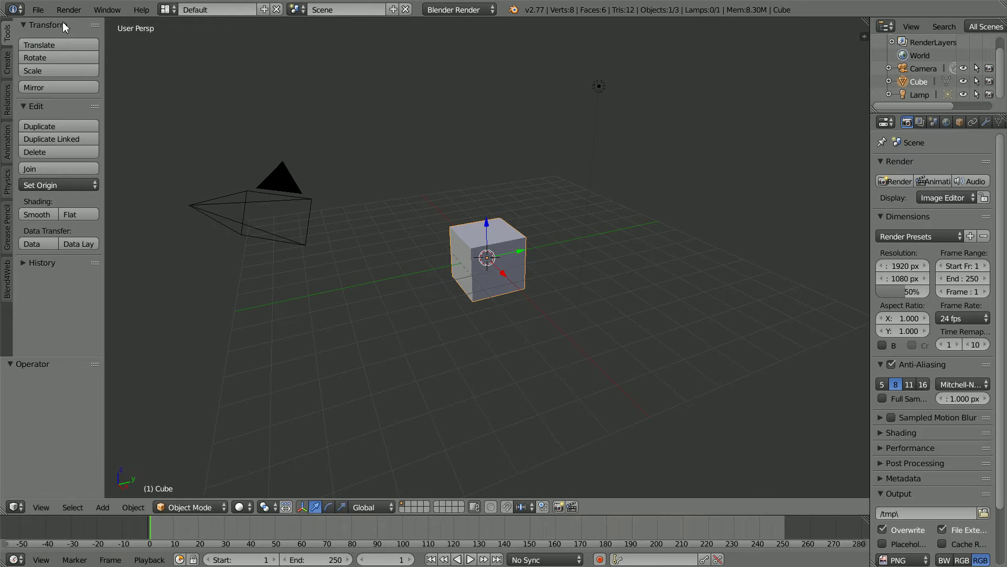
Step: Reopen androidRig2.blend from the recent files list
left_click(38, 9)
mouse_move(59, 51)
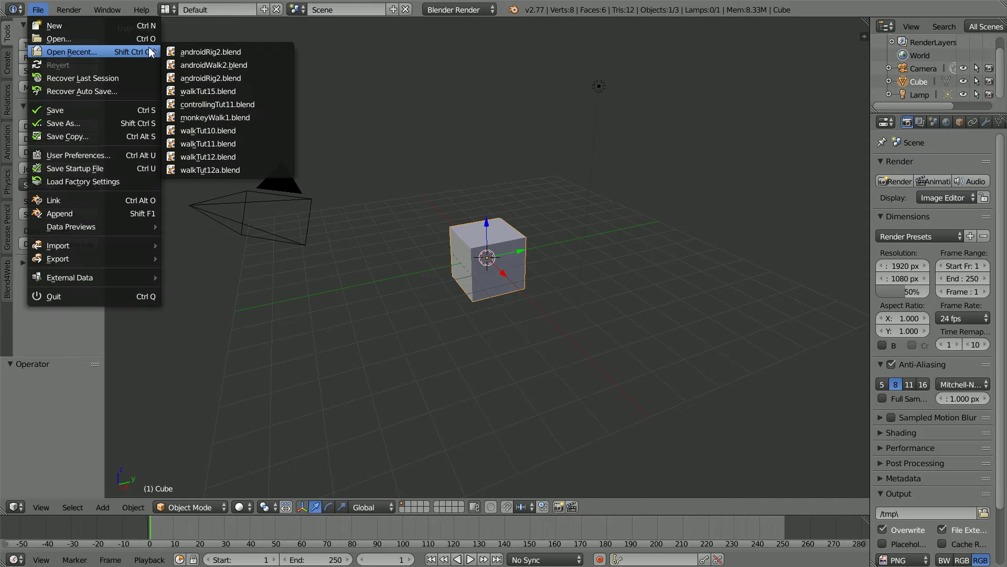
left_click(254, 51)
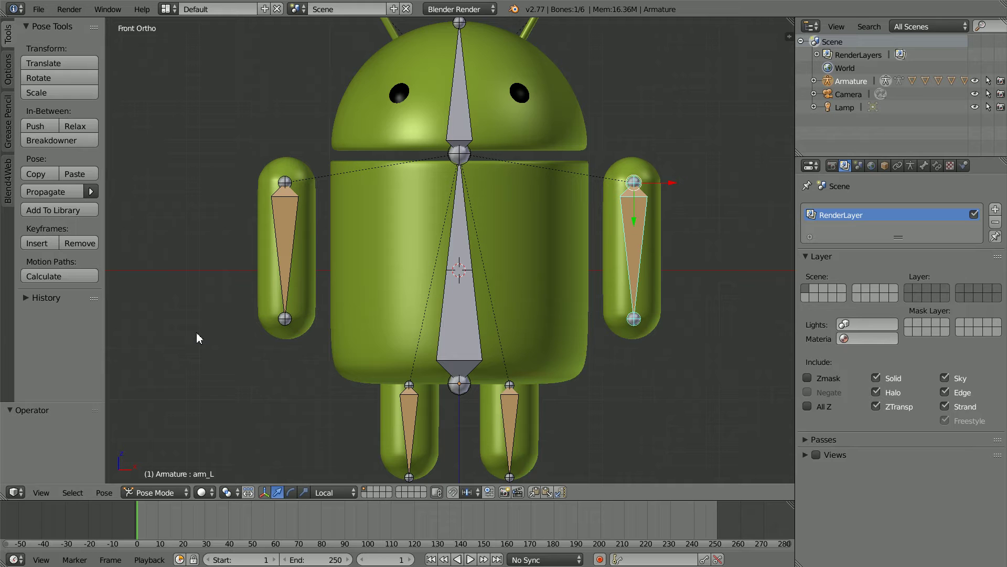
Step: Set the animation end frame to 20 and switch to a side orthographic view
left_click(328, 559)
type("2")
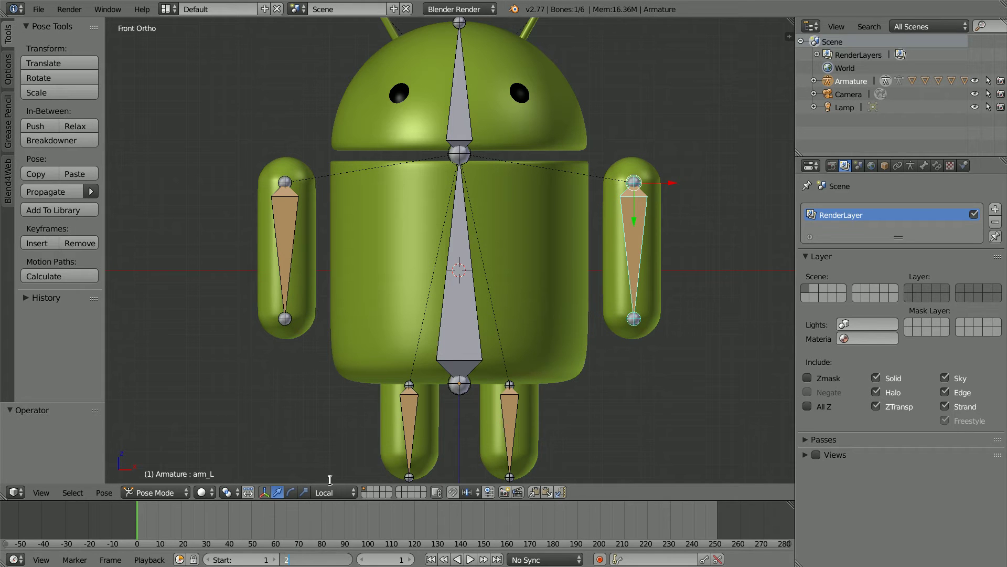
type("0")
key("Return")
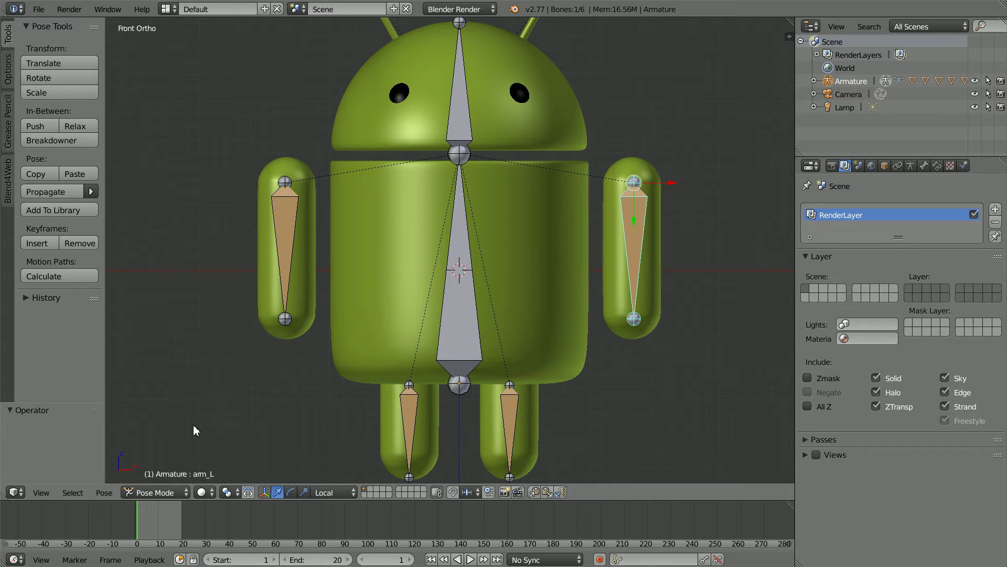
left_click(42, 493)
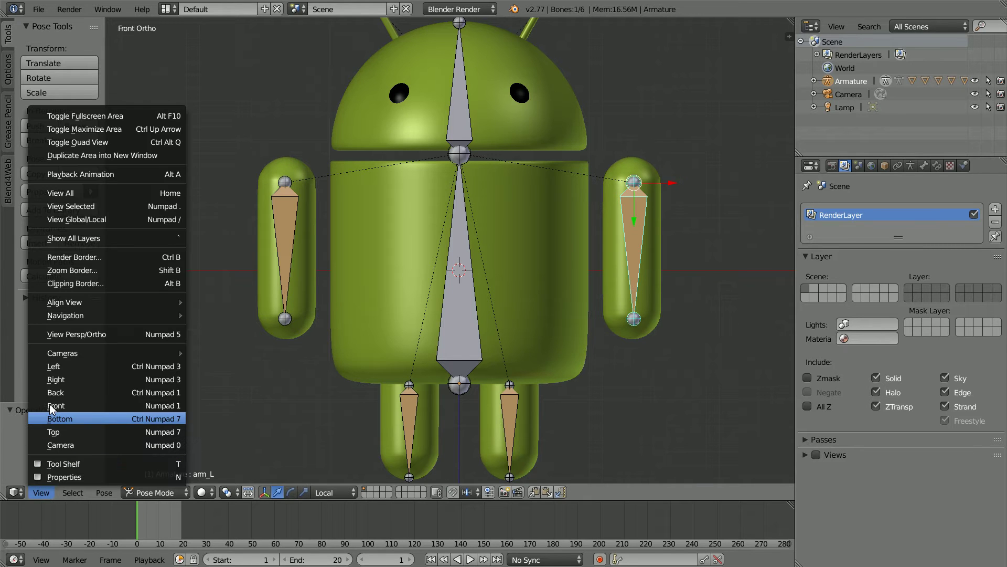
left_click(98, 386)
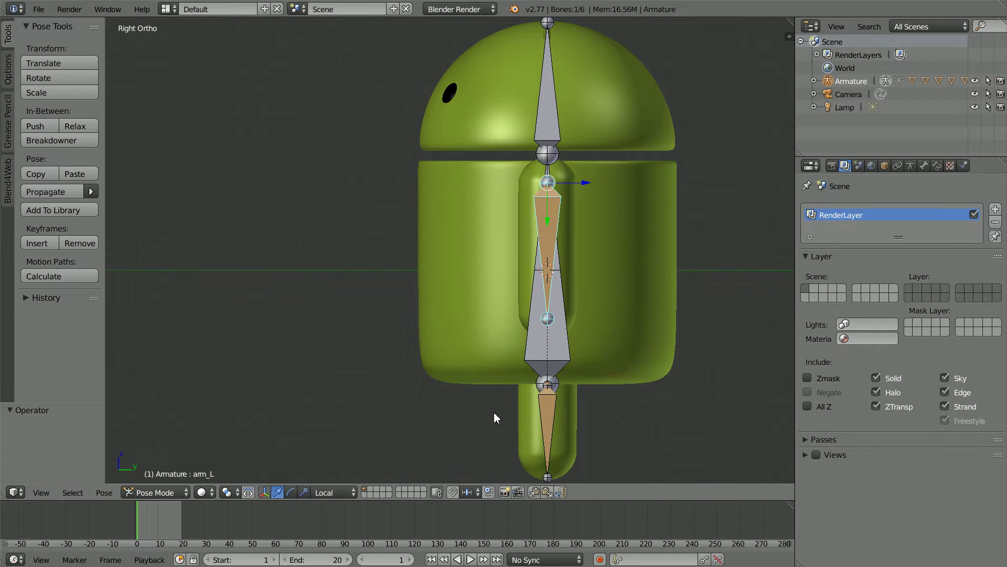
Step: Swing the left leg, left arm and right leg bones into opposing stride positions
right_click(540, 412)
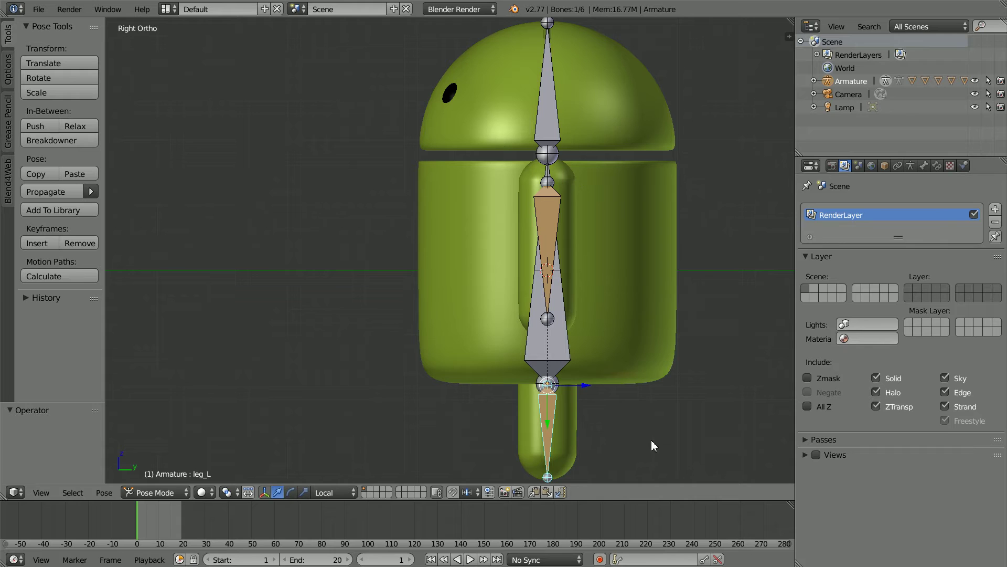
key("g")
left_click(605, 451)
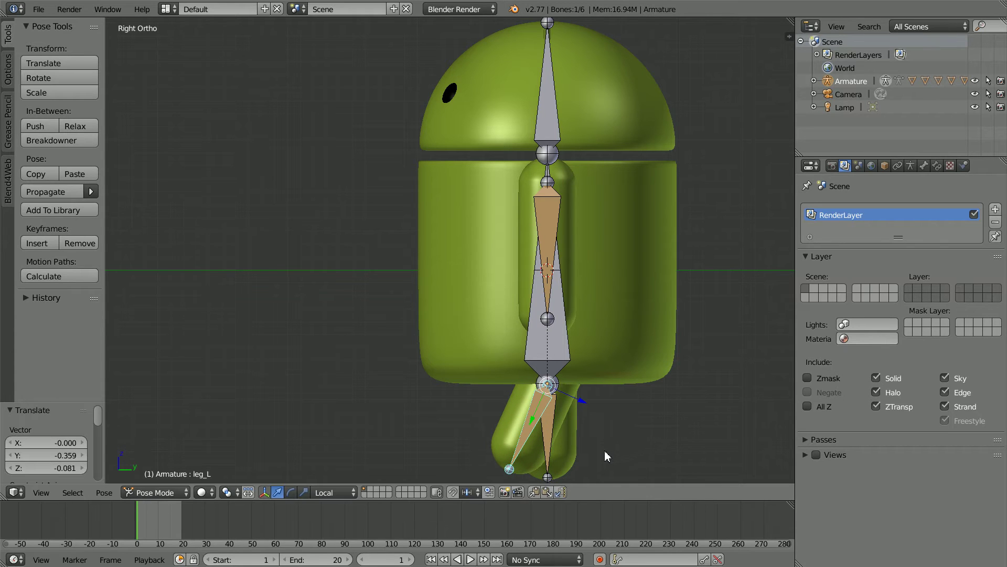
right_click(545, 221)
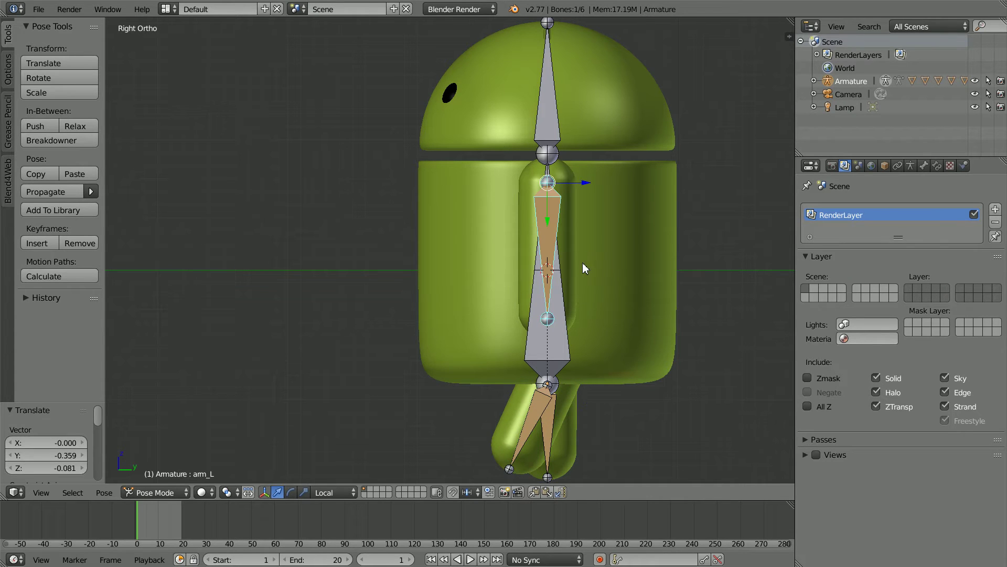
key("g")
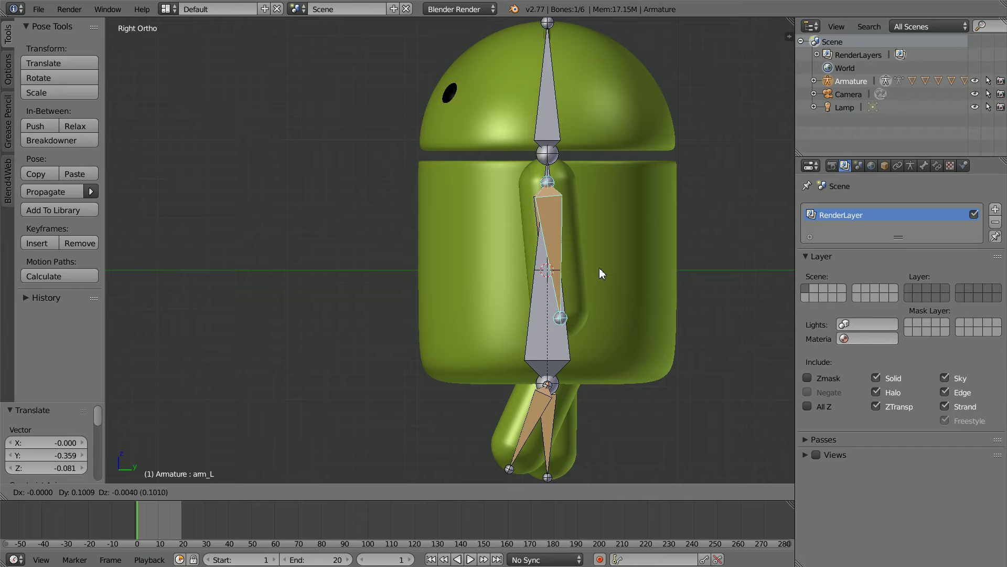
left_click(610, 264)
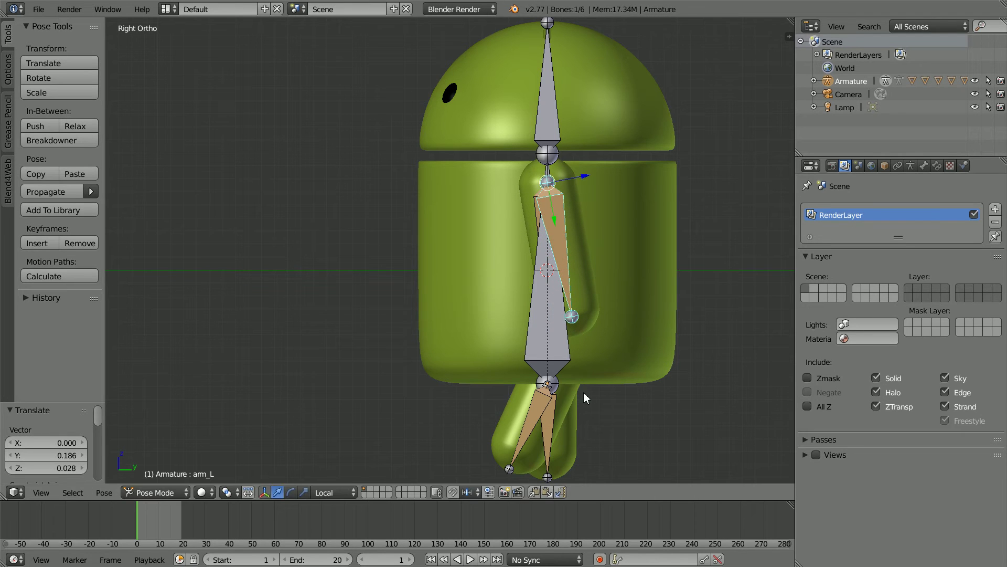
right_click(550, 430)
key("g")
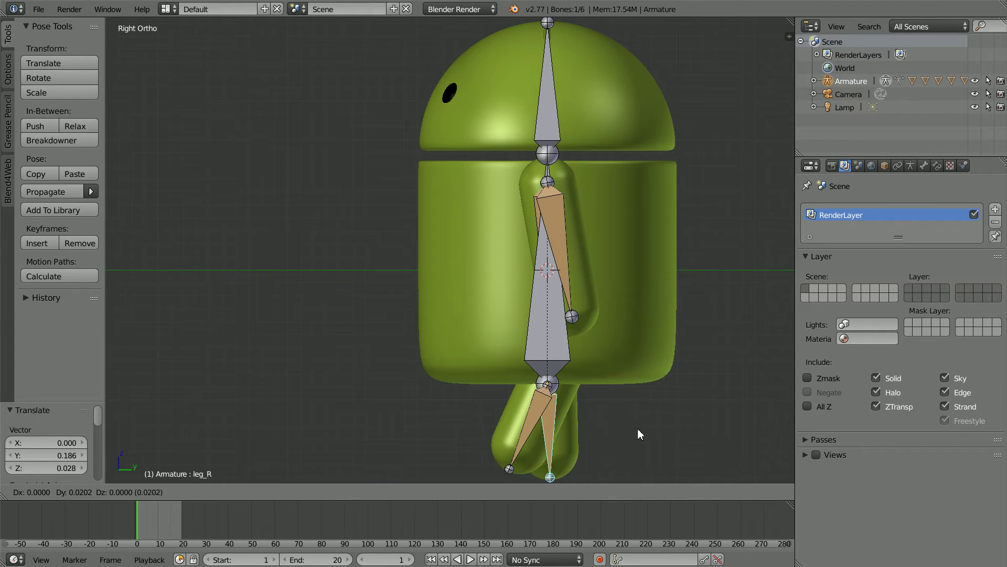
left_click(671, 412)
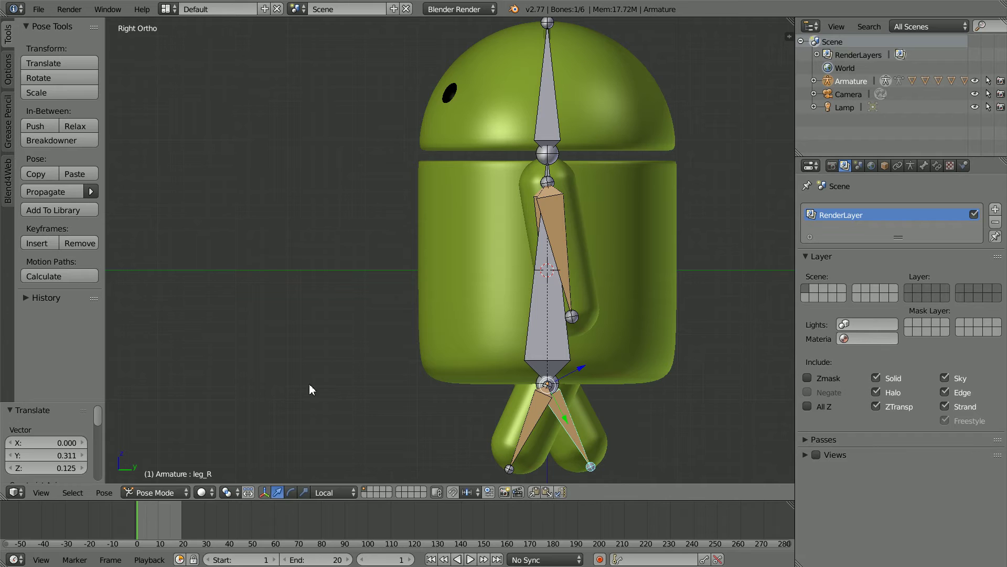
Step: From the opposite side view, swing the right arm and key the Whole Character at frame 1
left_click(41, 493)
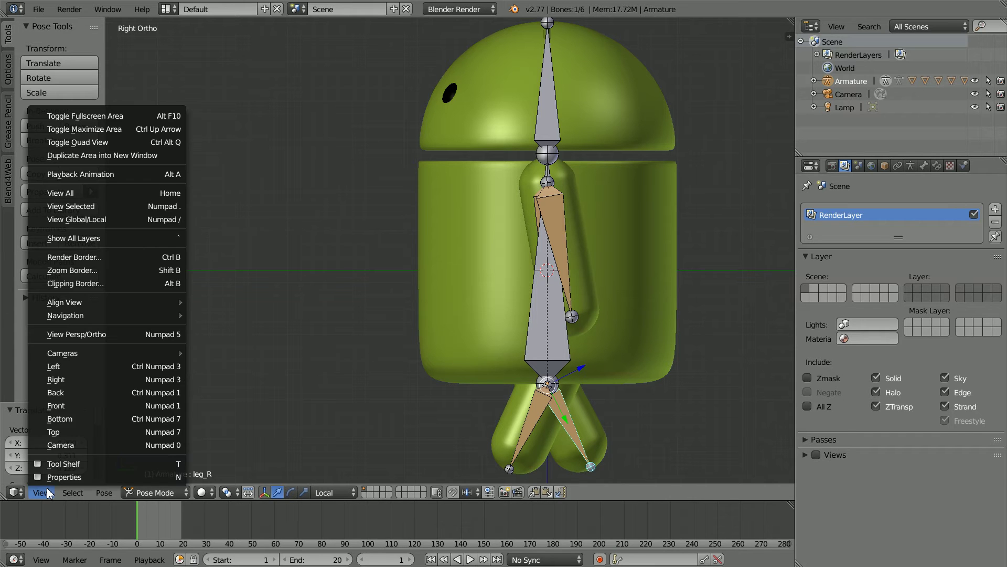
left_click(99, 366)
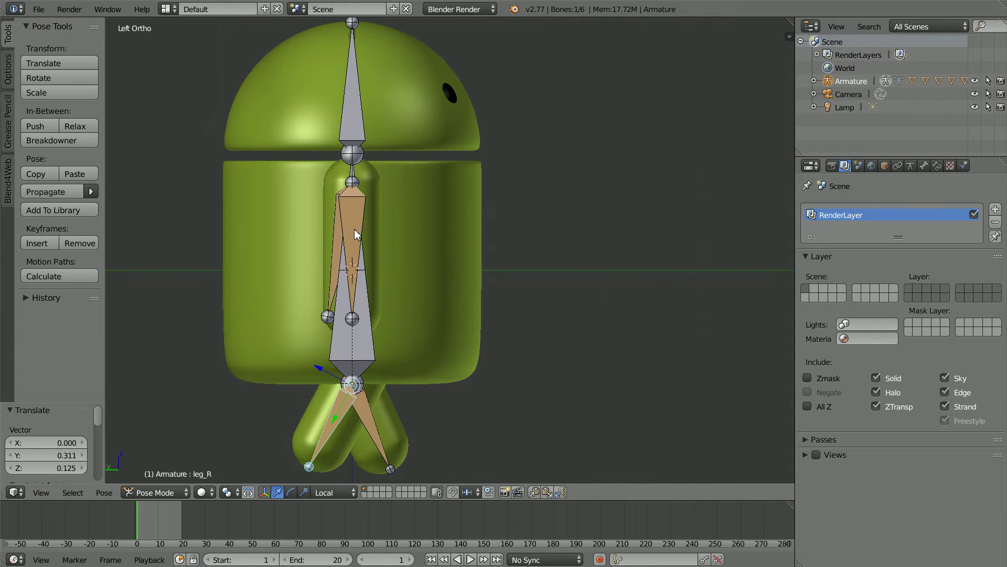
right_click(360, 233)
key("g")
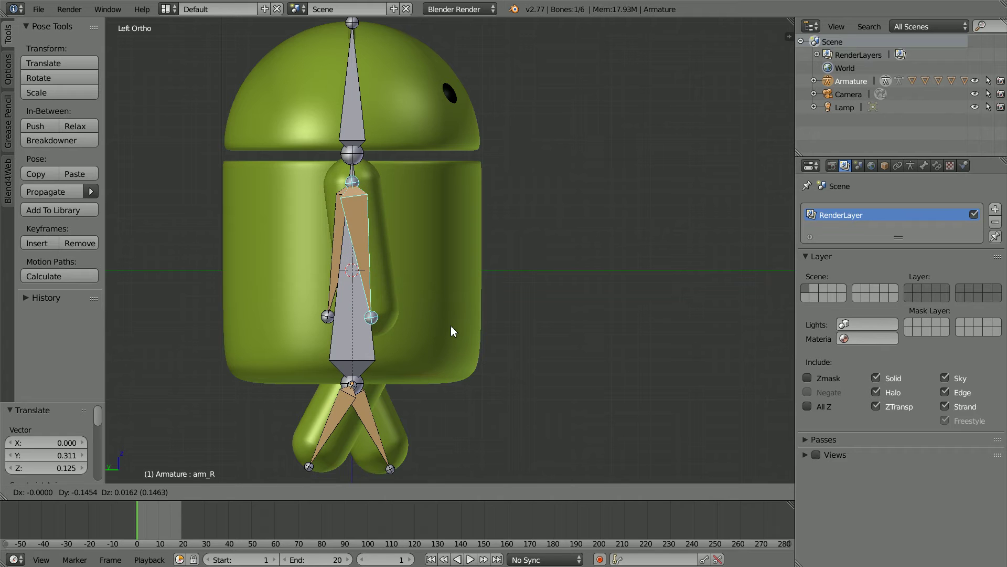
left_click(456, 322)
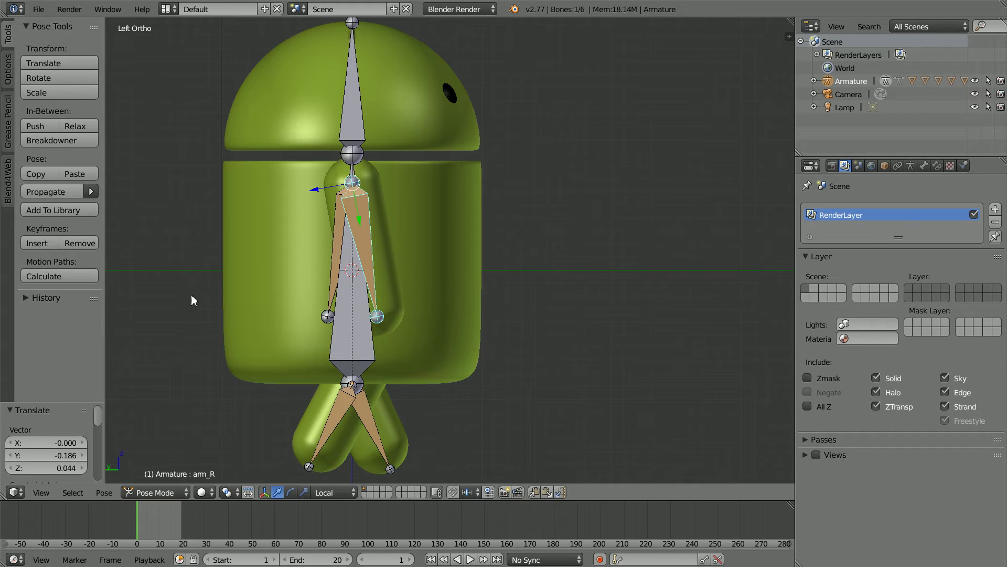
left_click(46, 243)
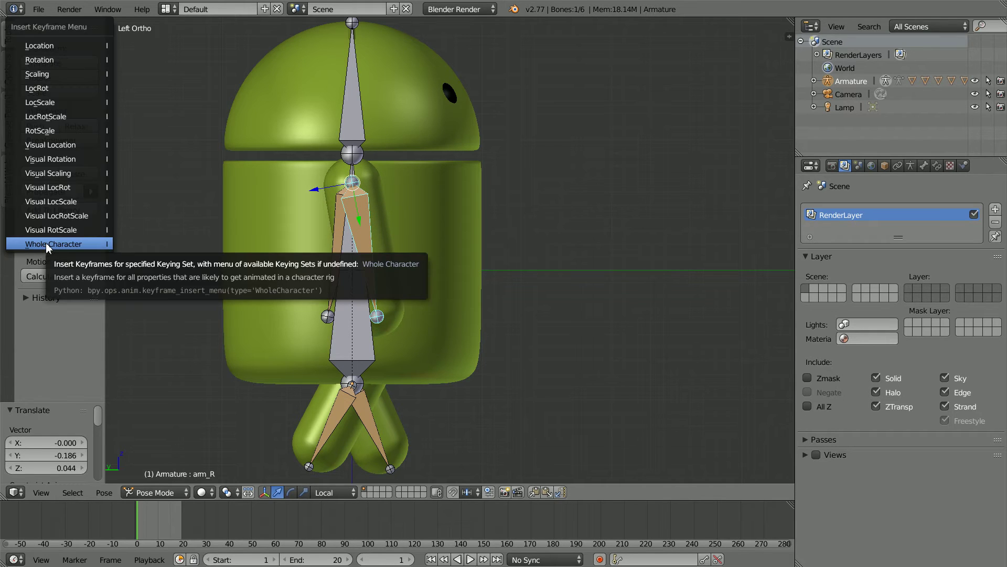
left_click(46, 242)
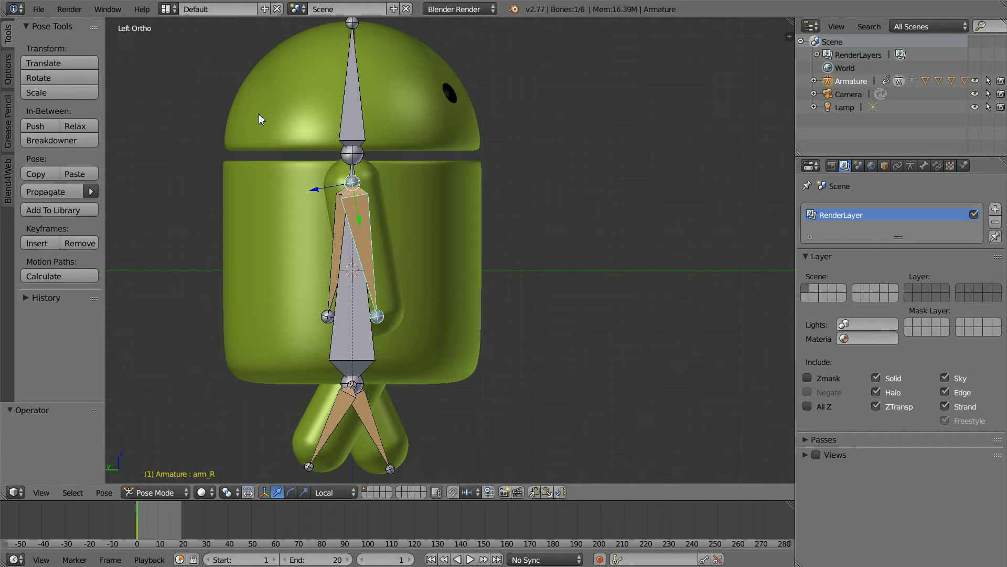
Step: Select all bones, copy the pose, and paste it X-flipped at frame 10
key("a")
key("a")
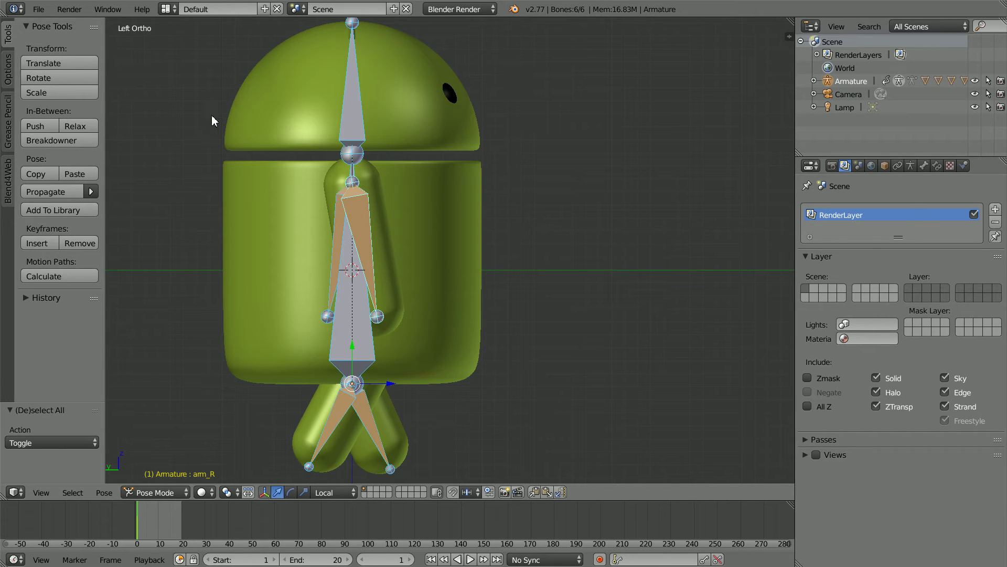
left_click(49, 174)
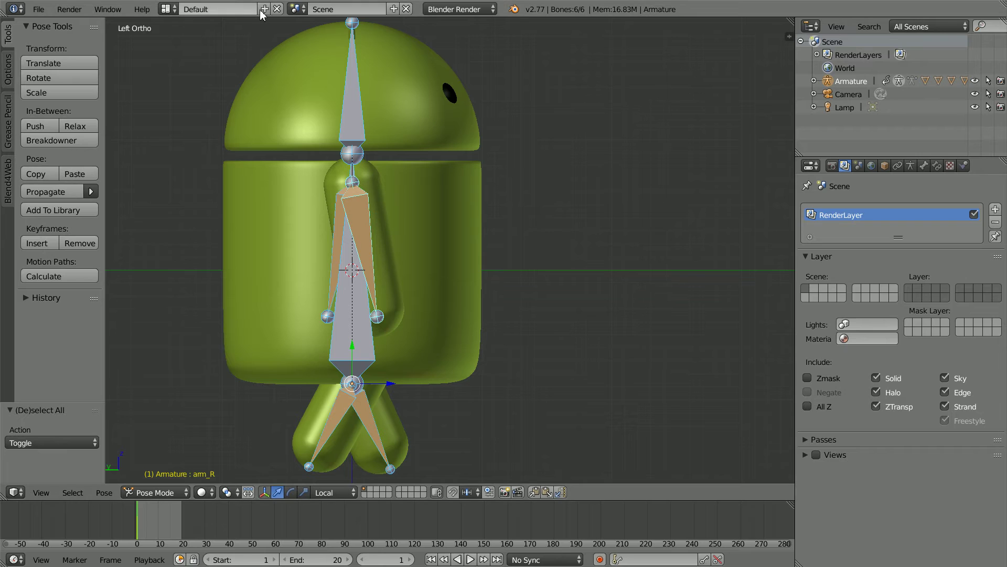
left_click(388, 559)
type("0")
key("Return")
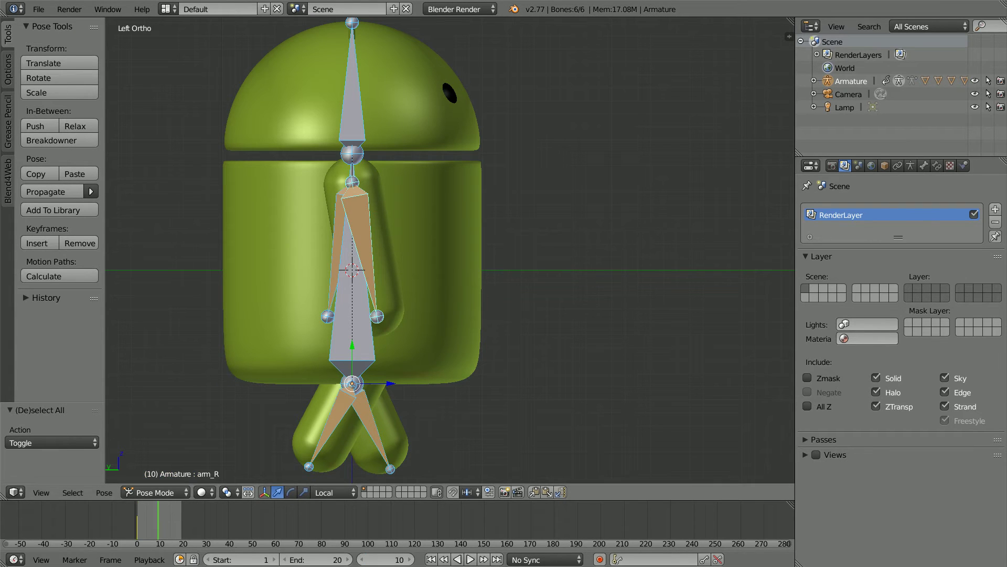
left_click(103, 492)
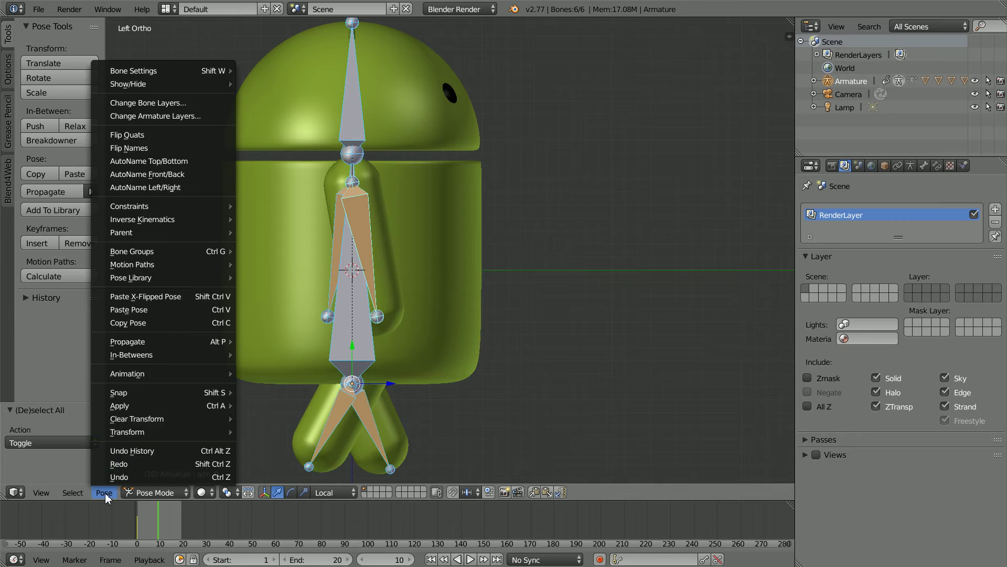
left_click(189, 297)
left_click(34, 244)
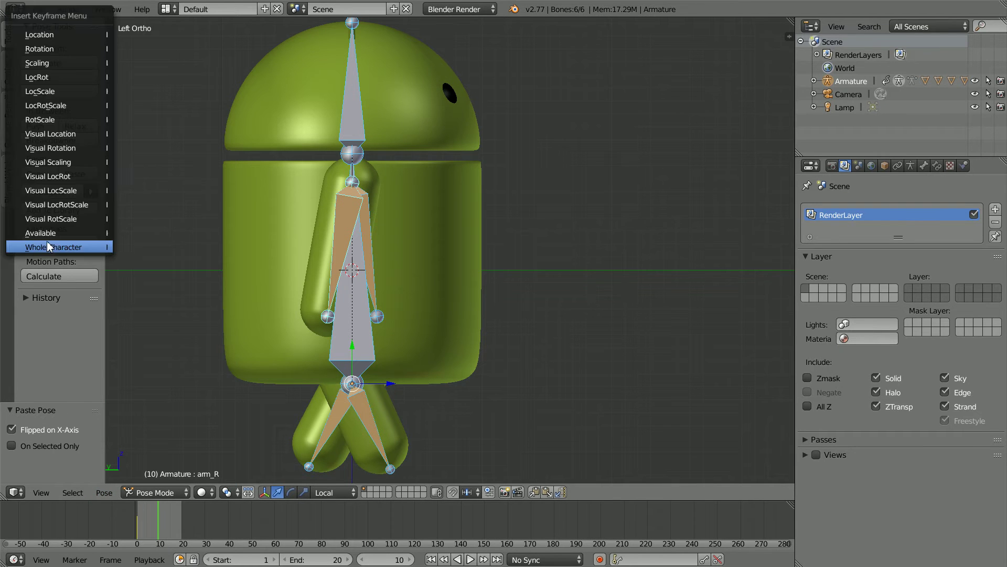
Step: Key the mirrored pose at frame 10, then paste the original pose at frame 20 and key it
left_click(77, 247)
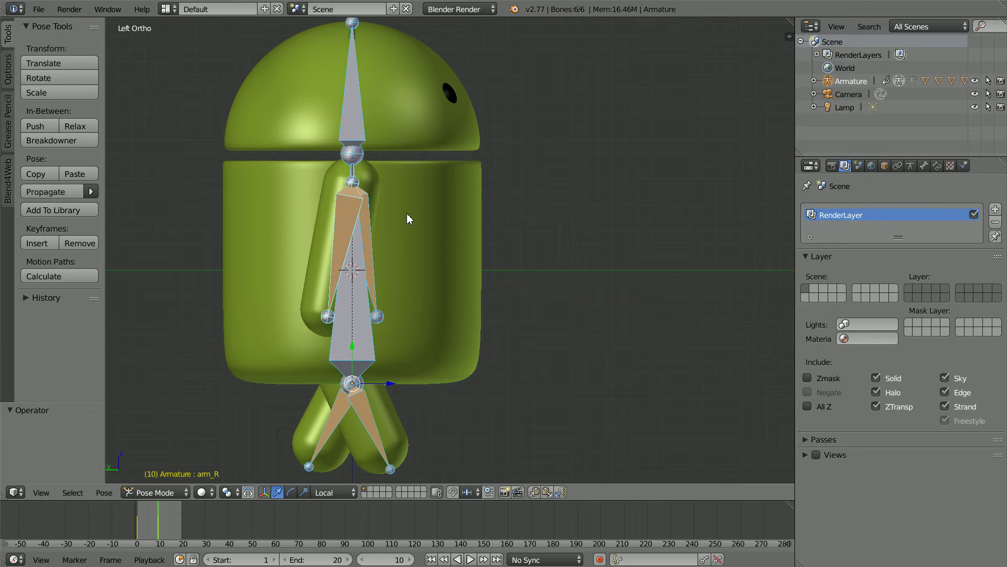
left_click(497, 560)
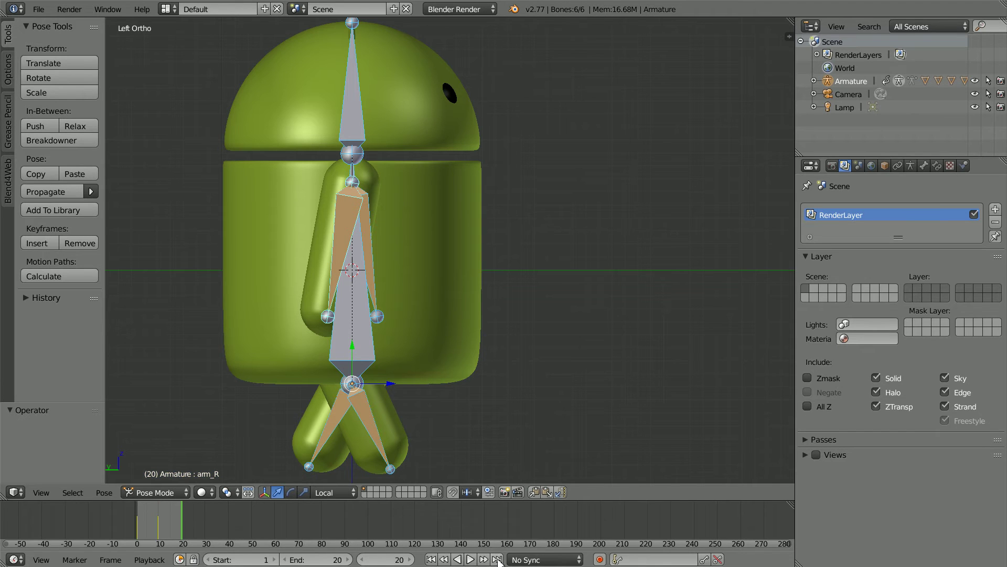
left_click(89, 174)
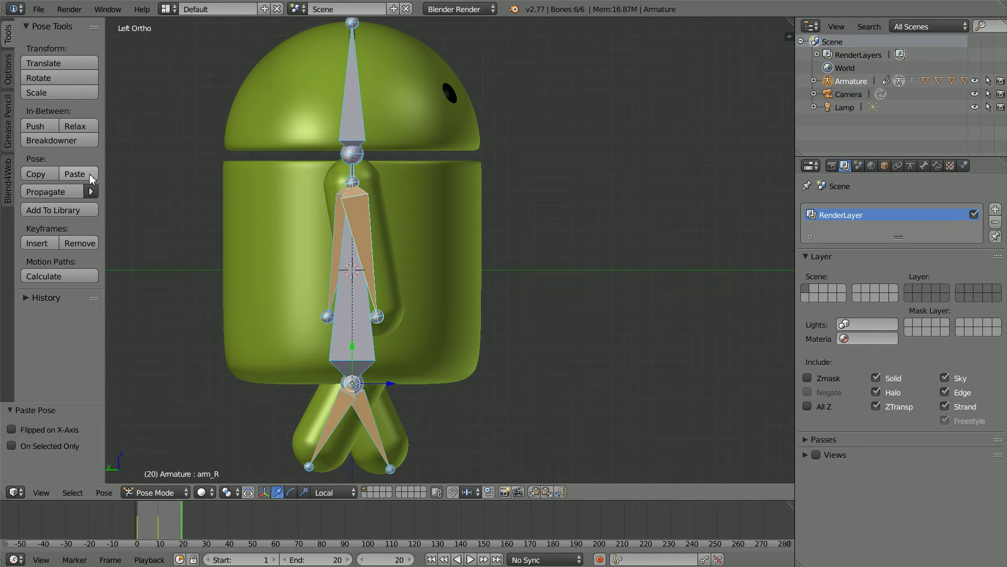
left_click(47, 245)
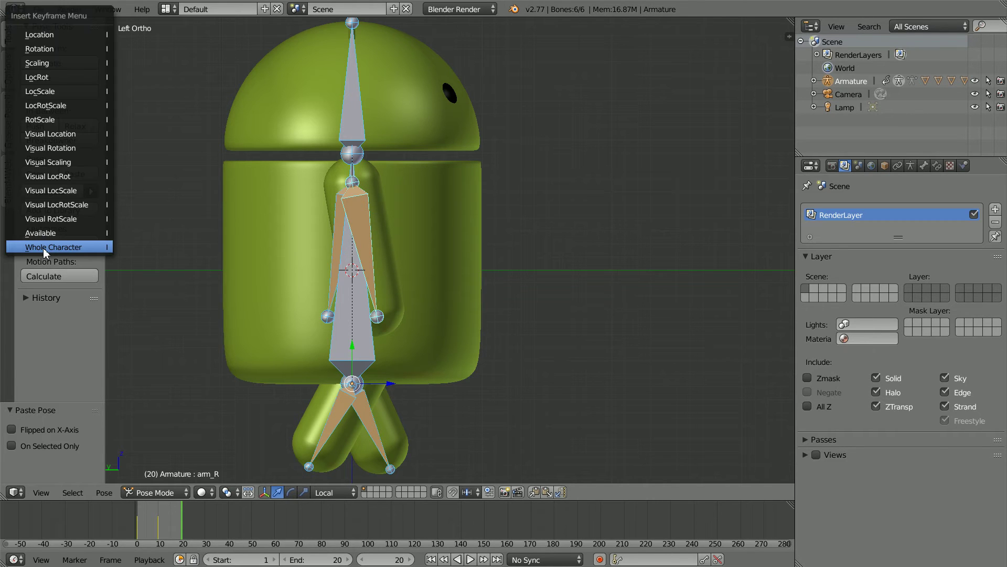
left_click(87, 248)
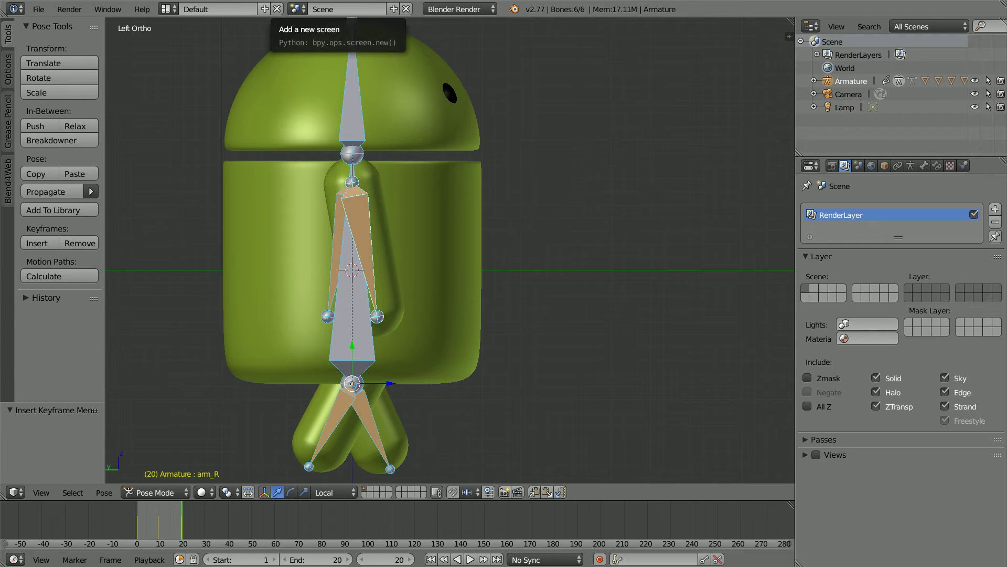
Step: Play the walk cycle, stop it, and return to frame 1
left_click(470, 559)
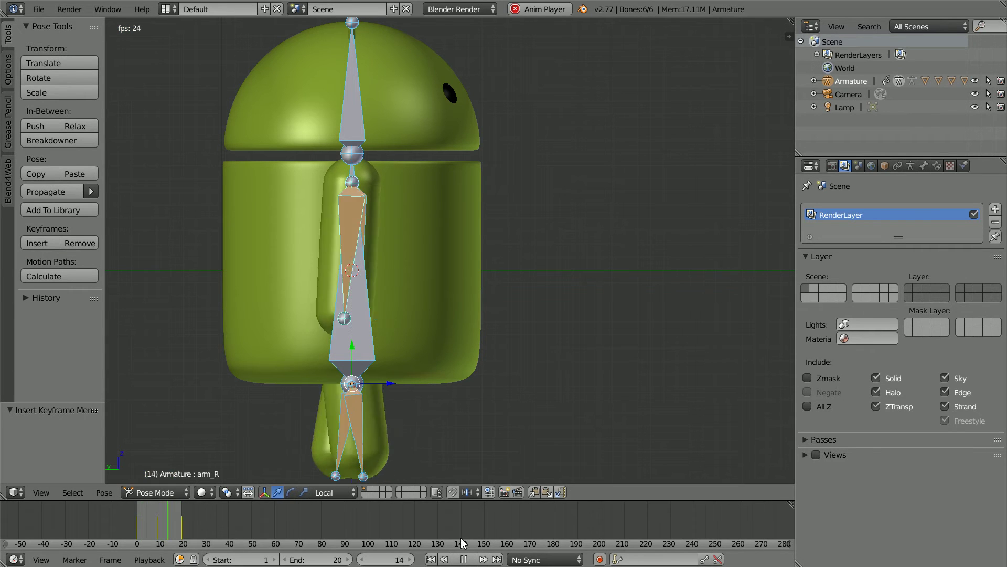
left_click(464, 560)
left_click(431, 559)
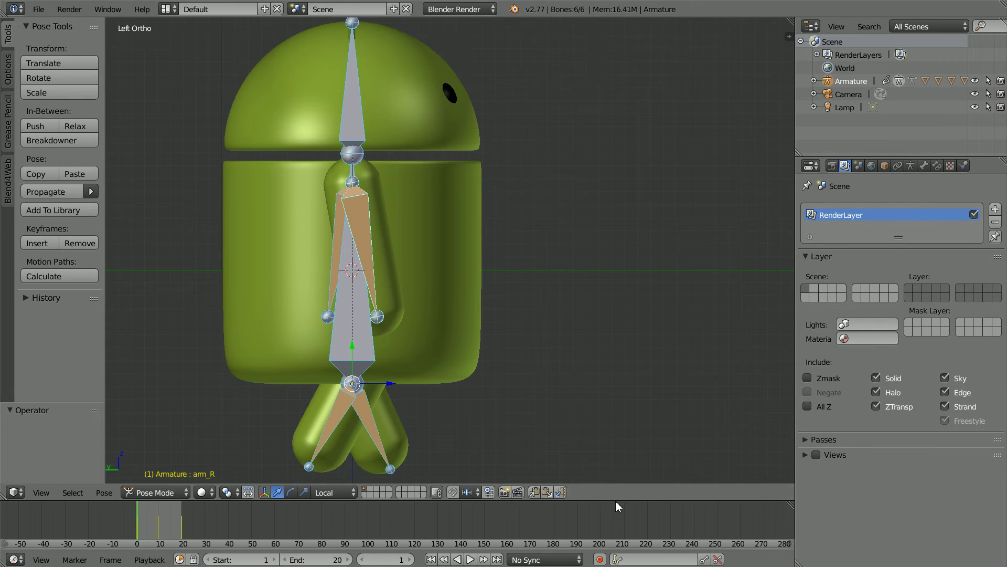
Step: Enlarge the lower area and switch it to the Dope Sheet's Action Editor
left_click_drag(616, 501, 664, 334)
left_click(15, 557)
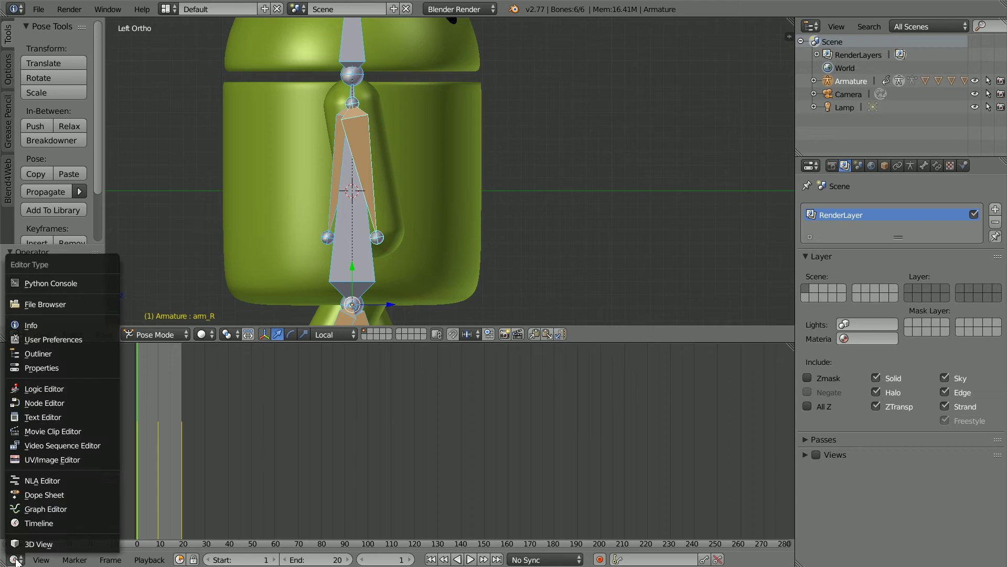
left_click(83, 496)
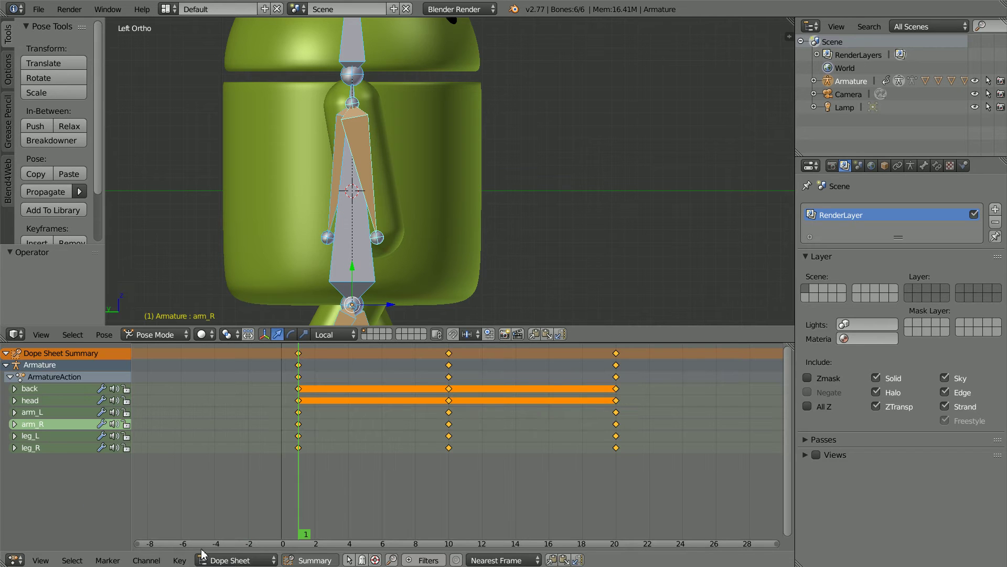
left_click(218, 560)
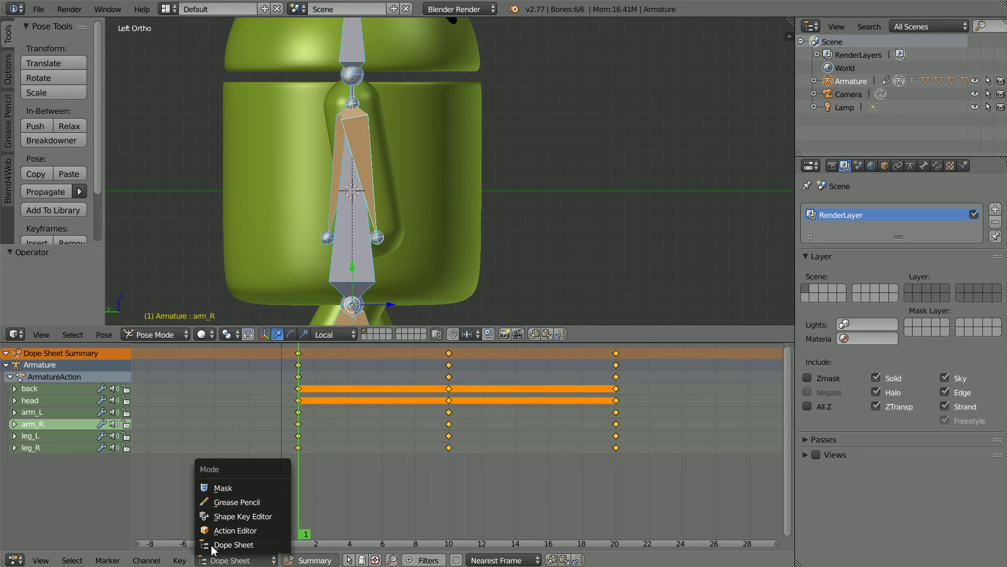
left_click(272, 534)
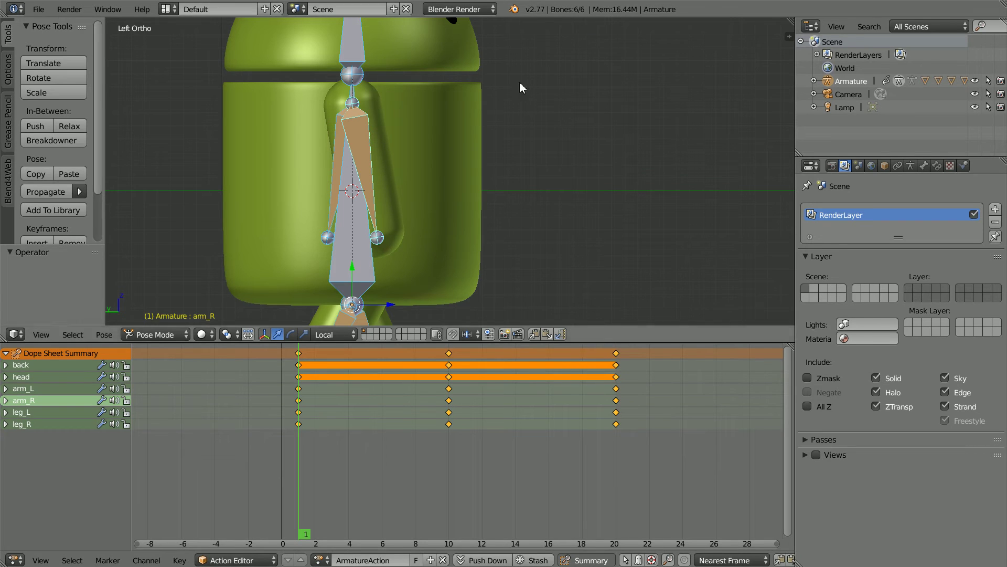
Step: Rename ArmatureAction to 'walk' and give it a fake user
left_click(377, 560)
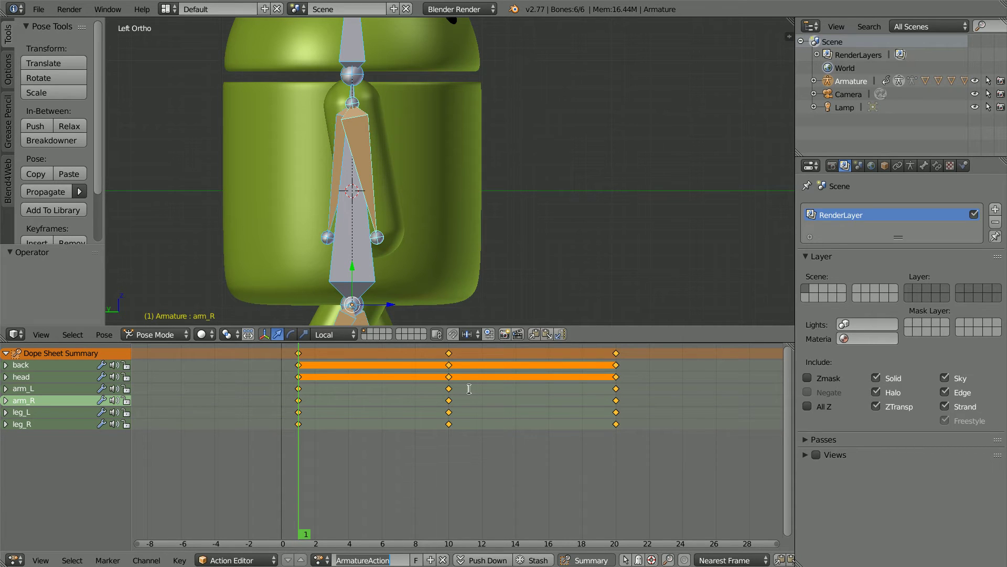
type("walk")
left_click(417, 559)
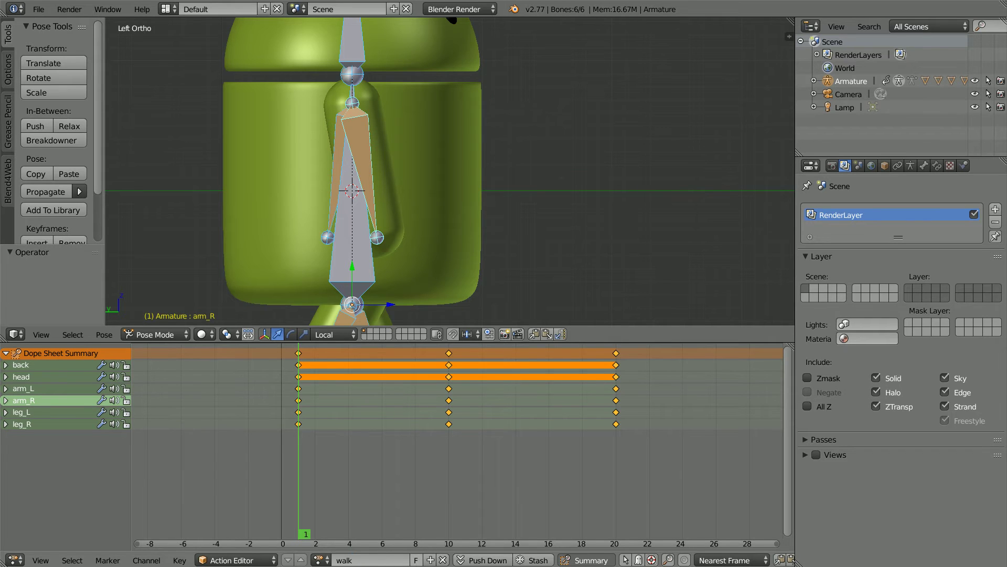
left_click(416, 560)
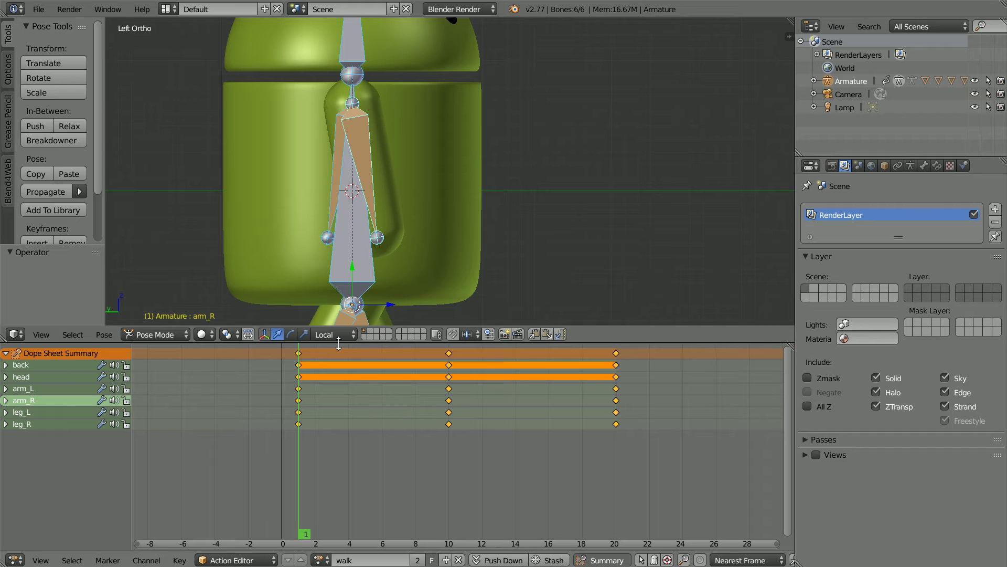
left_click(452, 11)
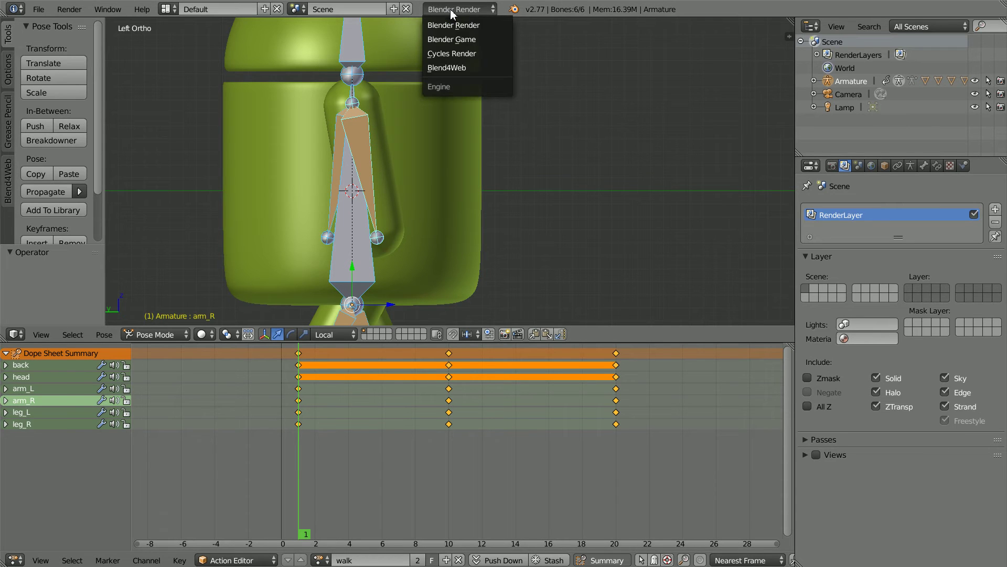
Step: Set the render engine to Blend4Web and enable the scene Logic Editor with a new node tree
left_click(477, 69)
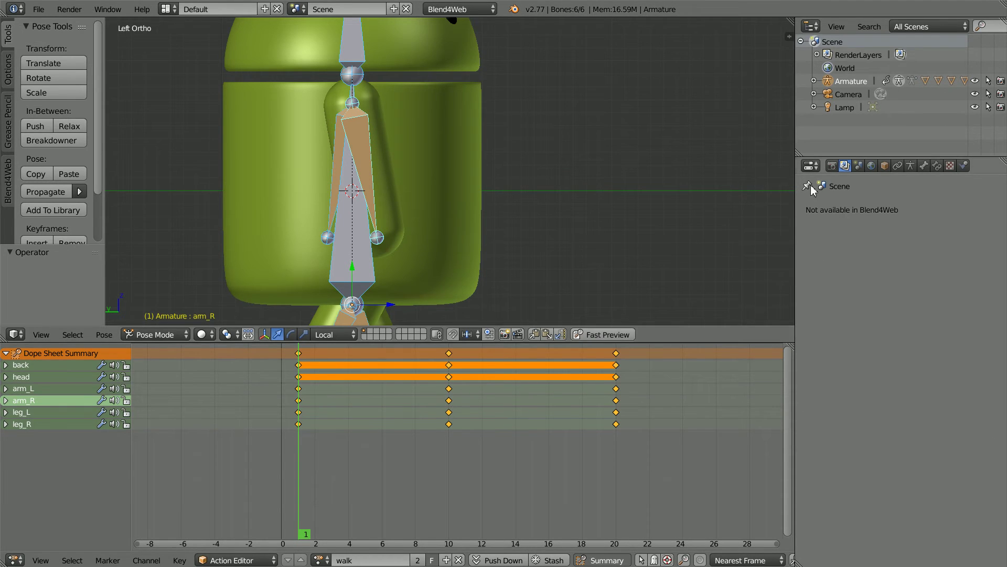
left_click(858, 168)
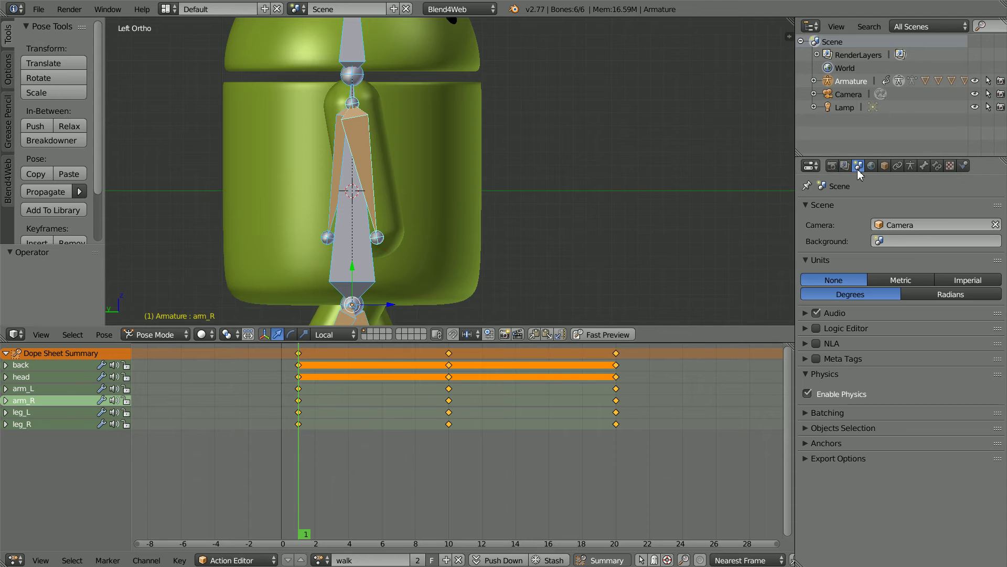
left_click(807, 329)
left_click(815, 328)
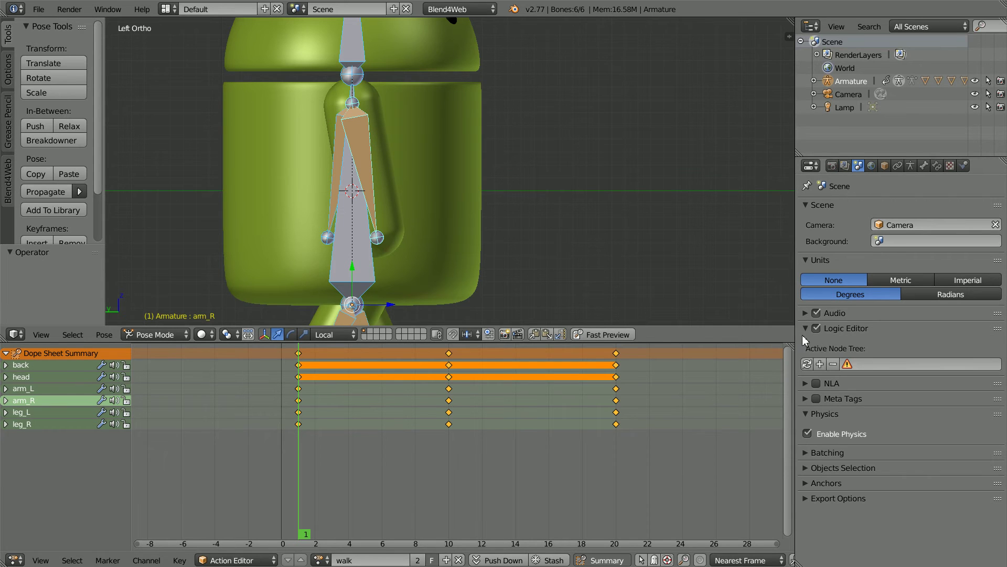
left_click(822, 363)
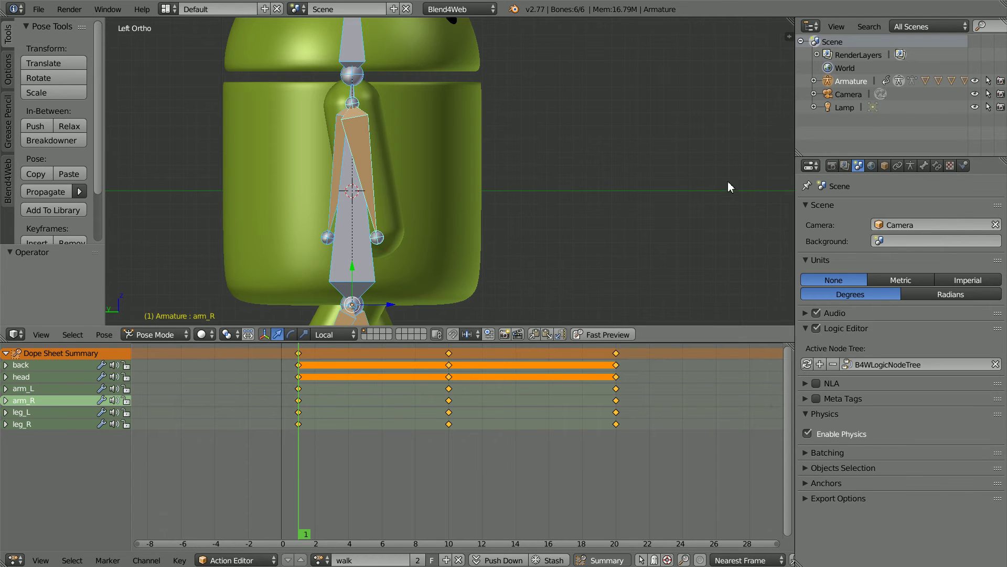
Step: Turn the lower area into a Blend4Web logic node editor showing B4WLogicNodeTree
left_click(16, 560)
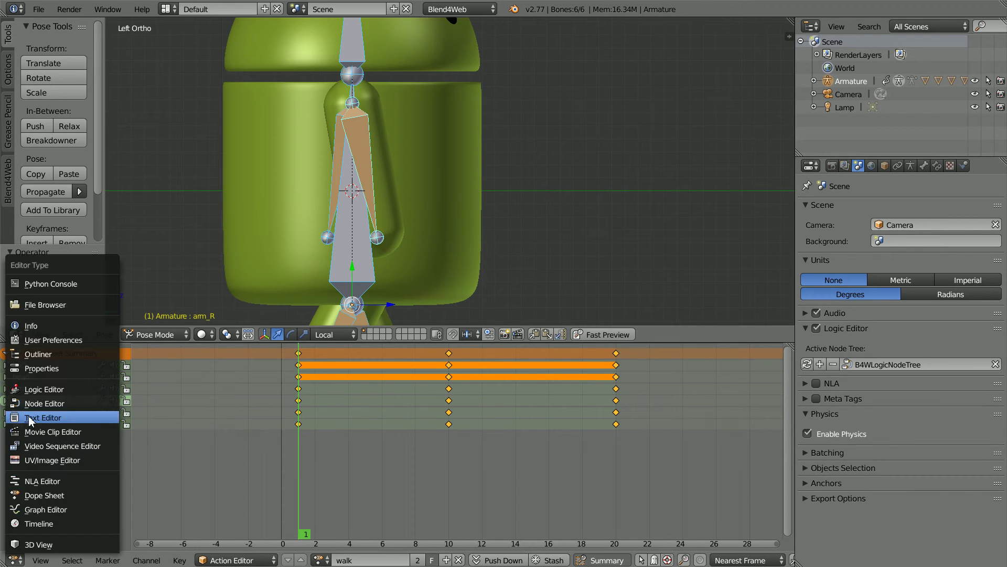
left_click(80, 404)
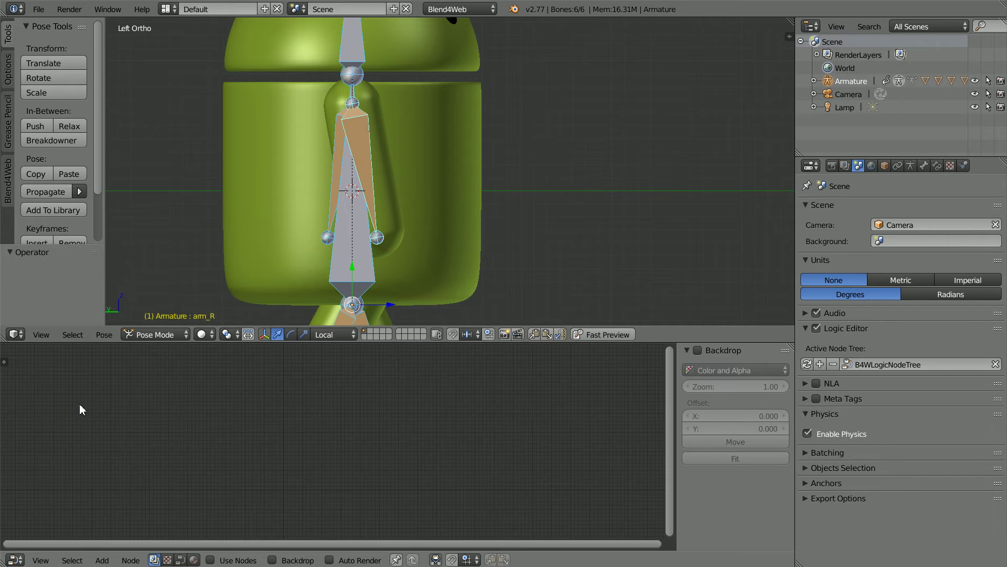
left_click(181, 560)
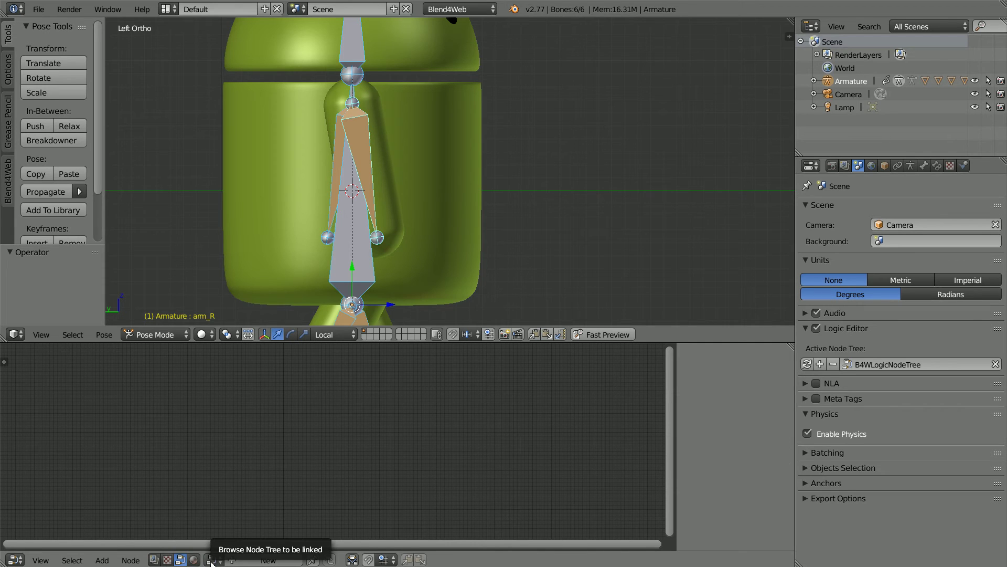
left_click(212, 560)
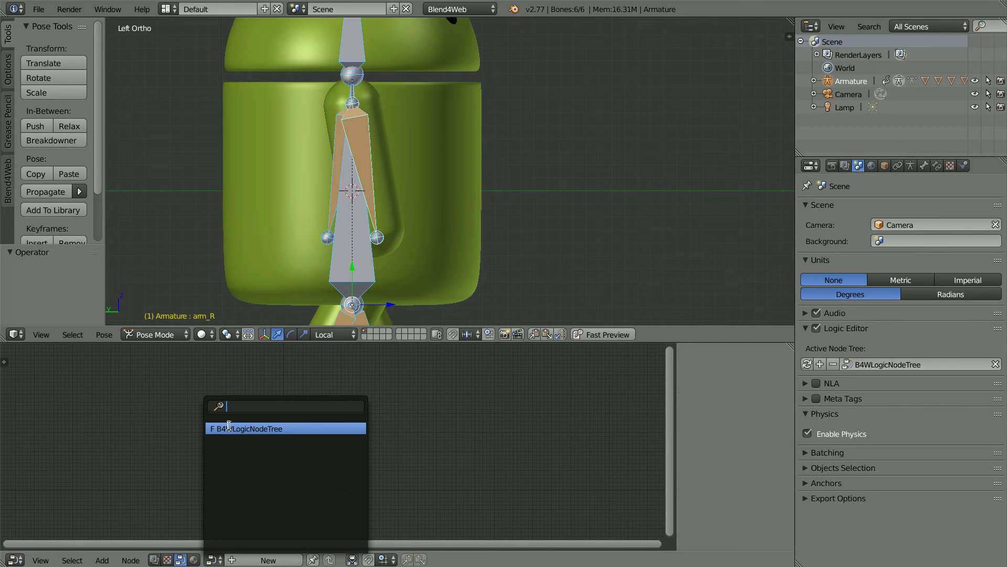
left_click(290, 428)
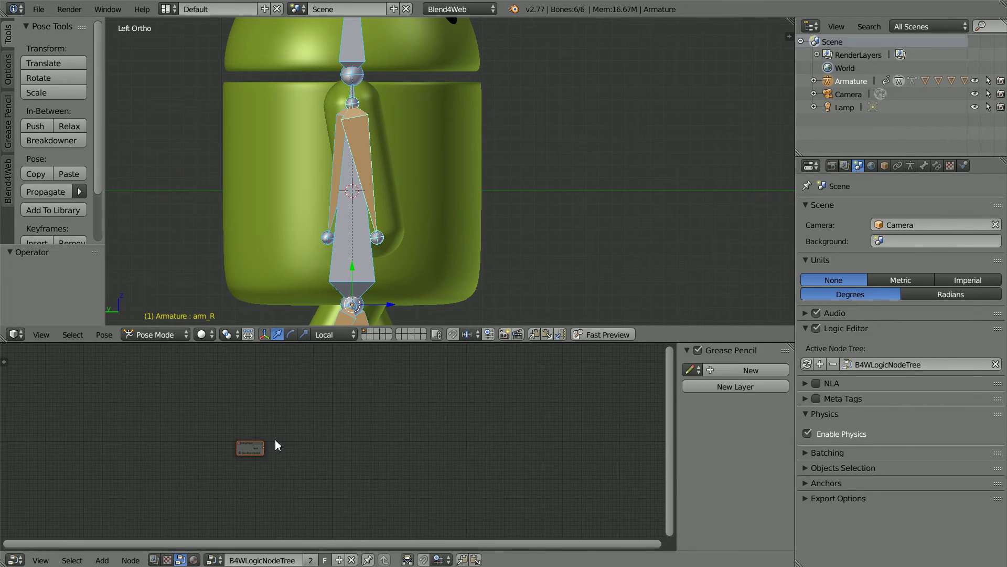
scroll(307, 504, "up", 6)
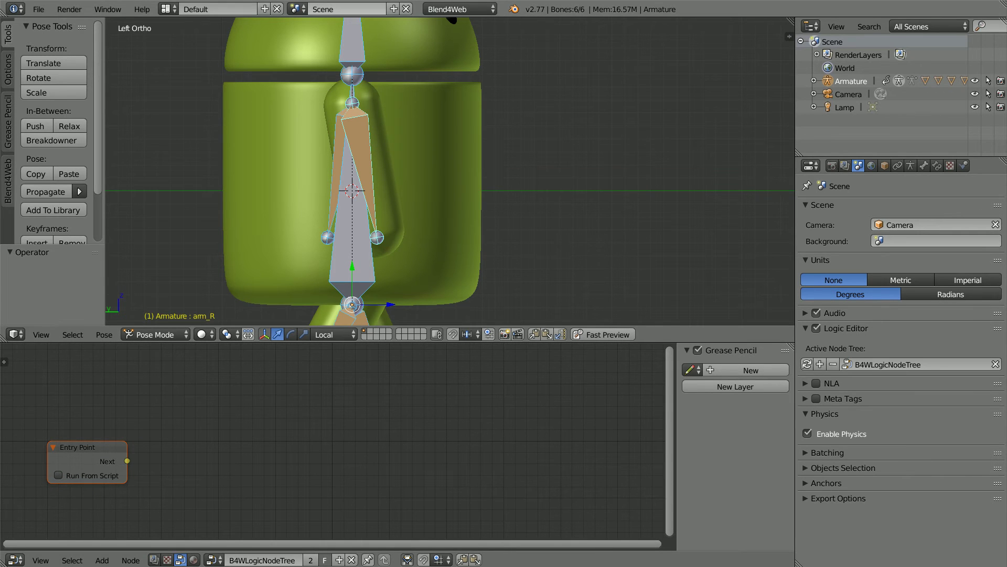
Step: Add a Play Animation node and link Entry Point's Next output to it
left_click(103, 560)
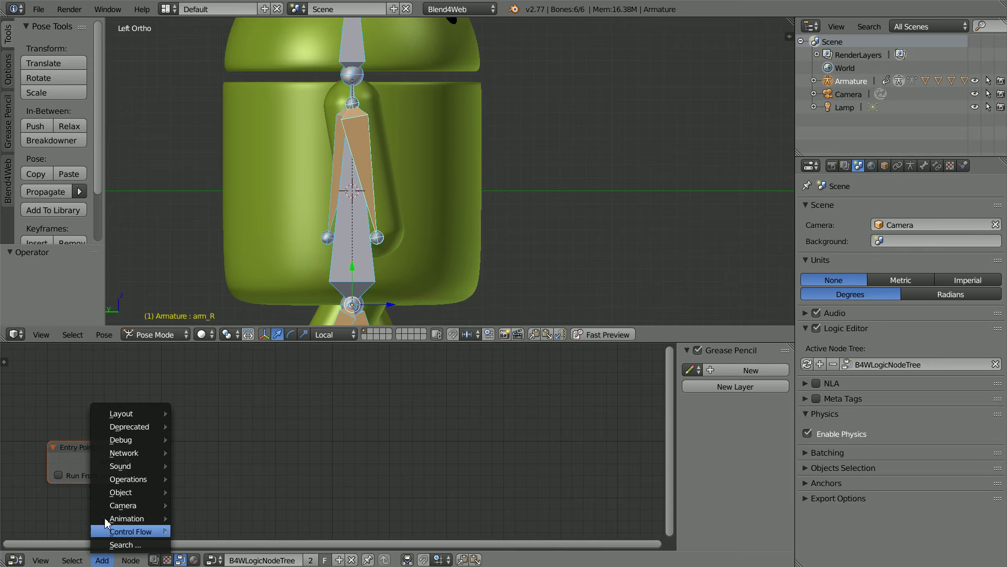
mouse_move(131, 519)
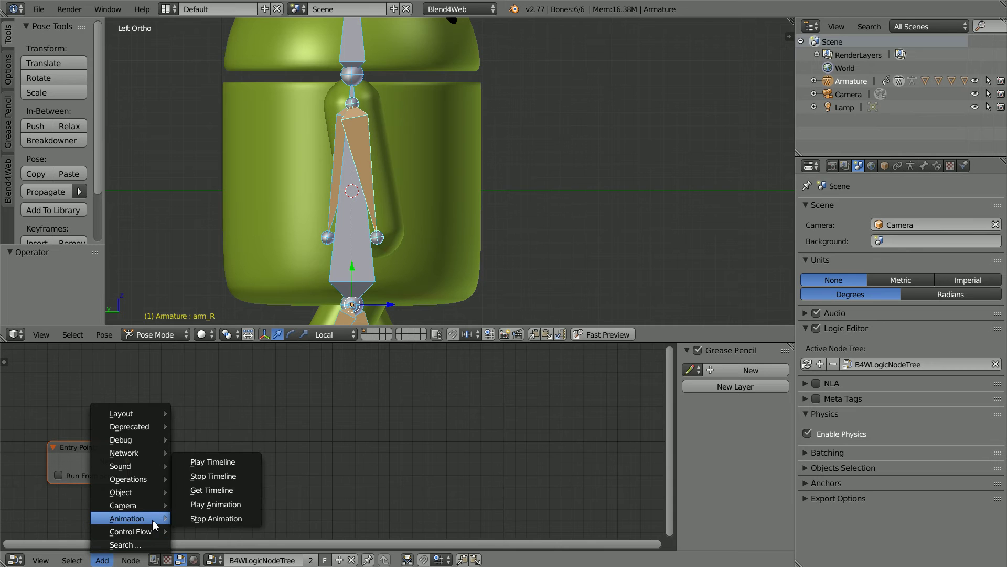
left_click(250, 507)
left_click(173, 363)
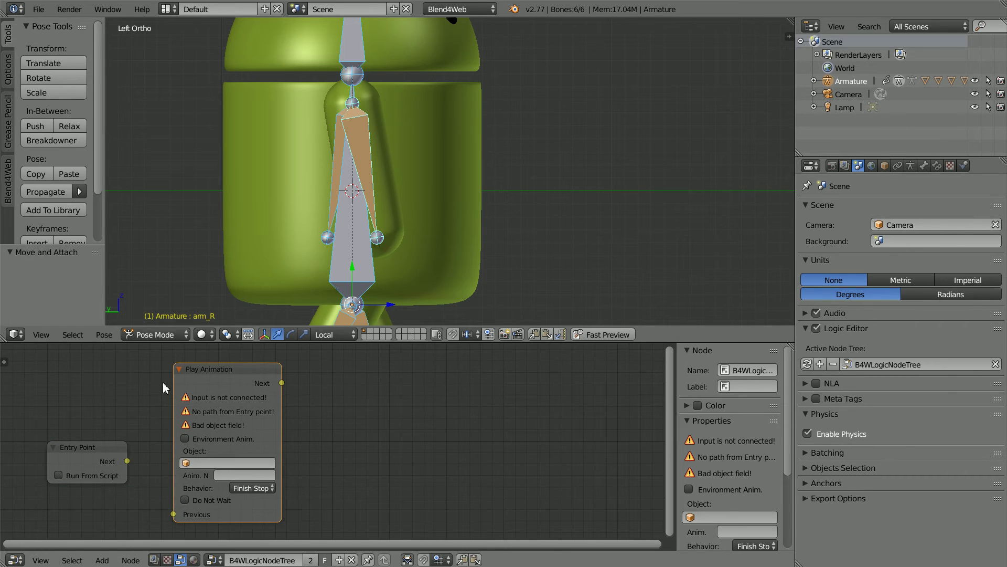
left_click_drag(127, 460, 174, 515)
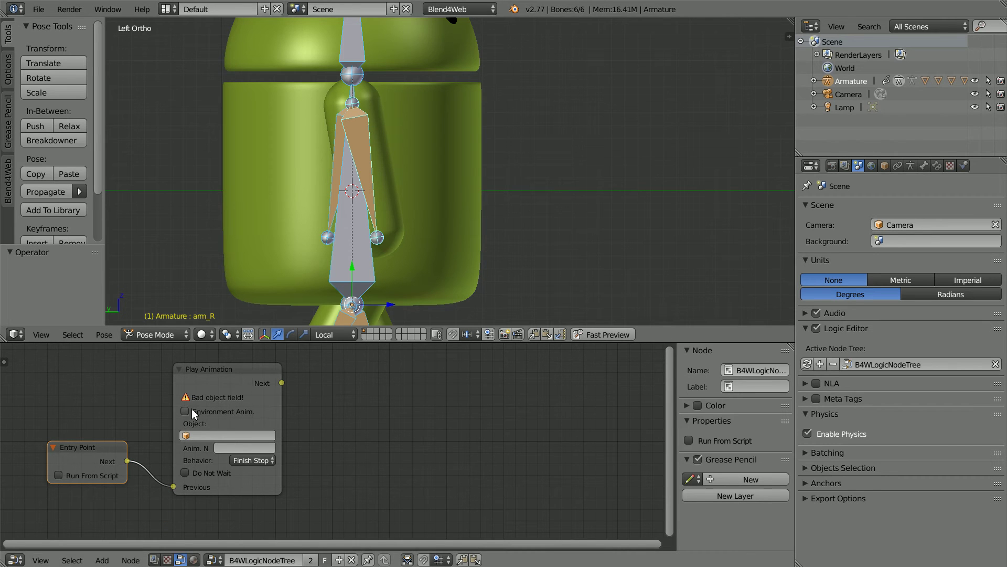
Step: Set the Play Animation node to Armature, animation walk, behaviour Loop
left_click(209, 436)
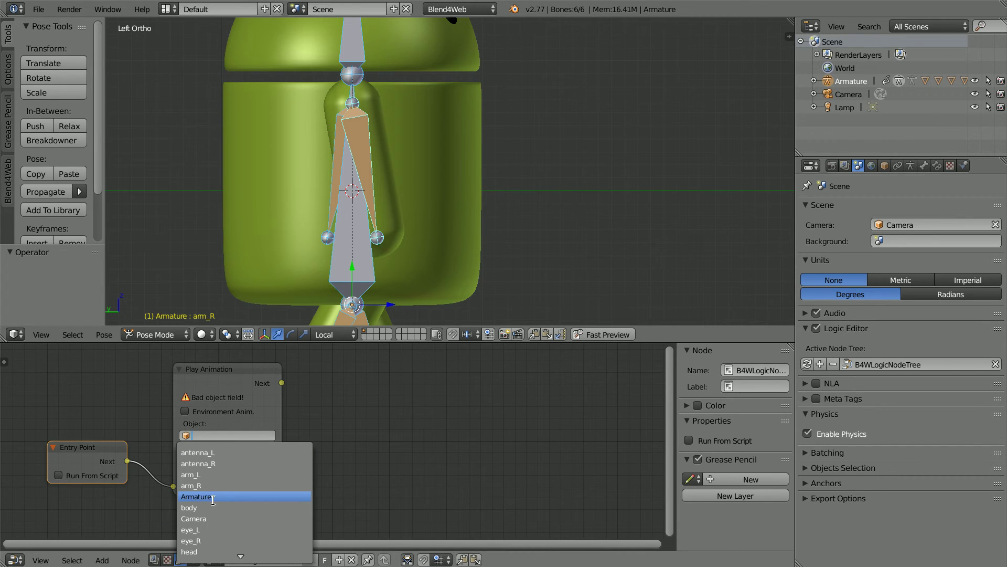
left_click(224, 496)
left_click(218, 435)
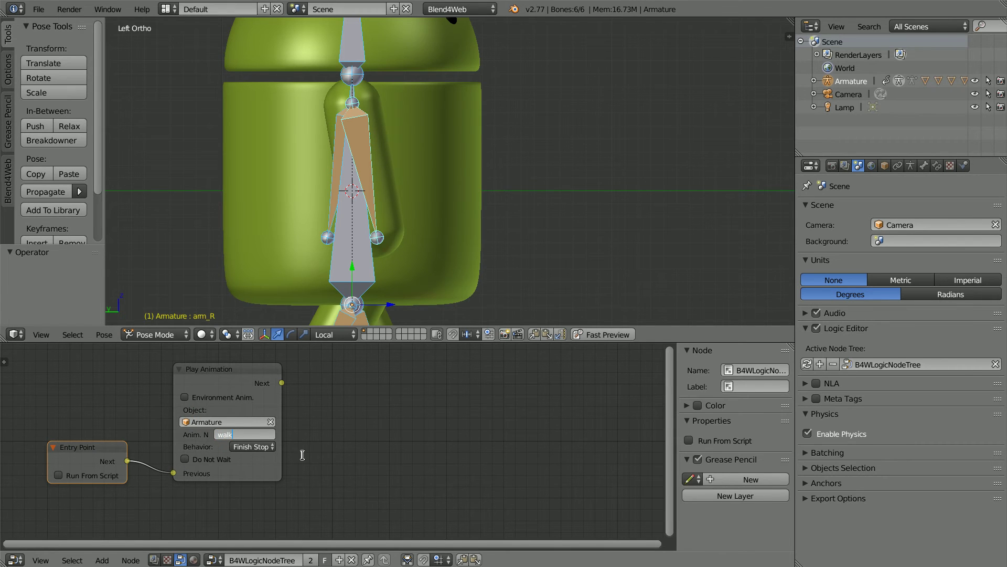
left_click(252, 447)
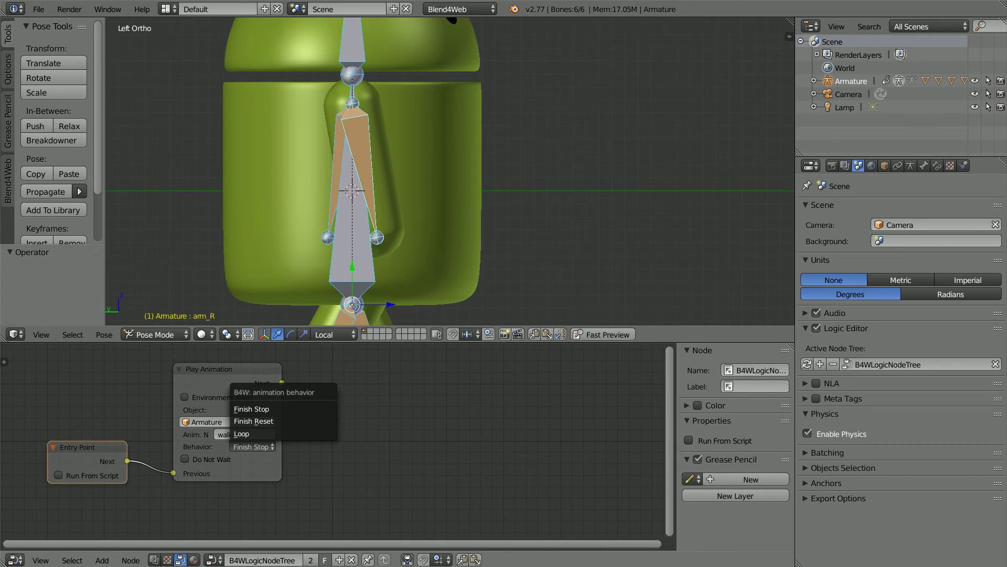
left_click(259, 436)
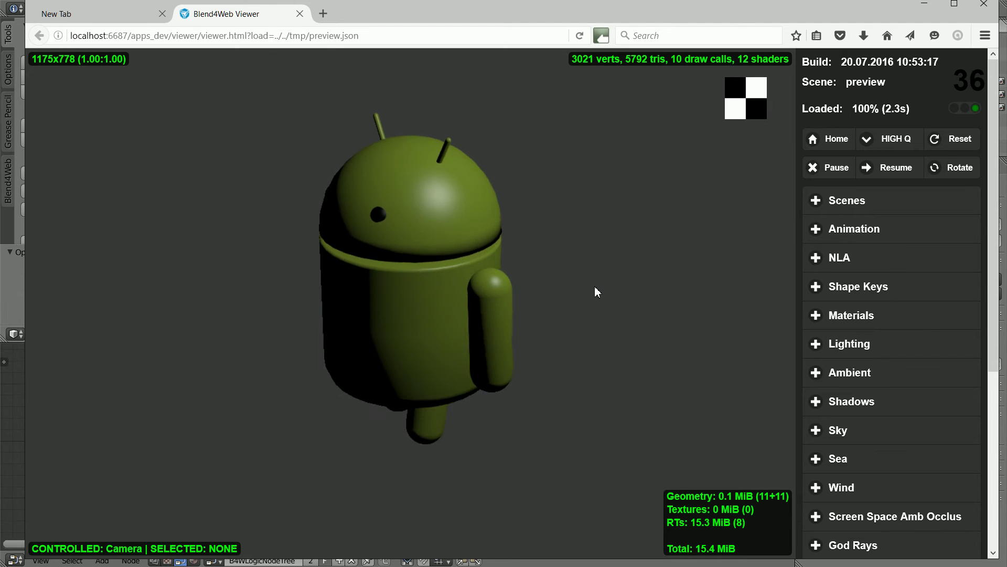
left_click_drag(595, 288, 500, 220)
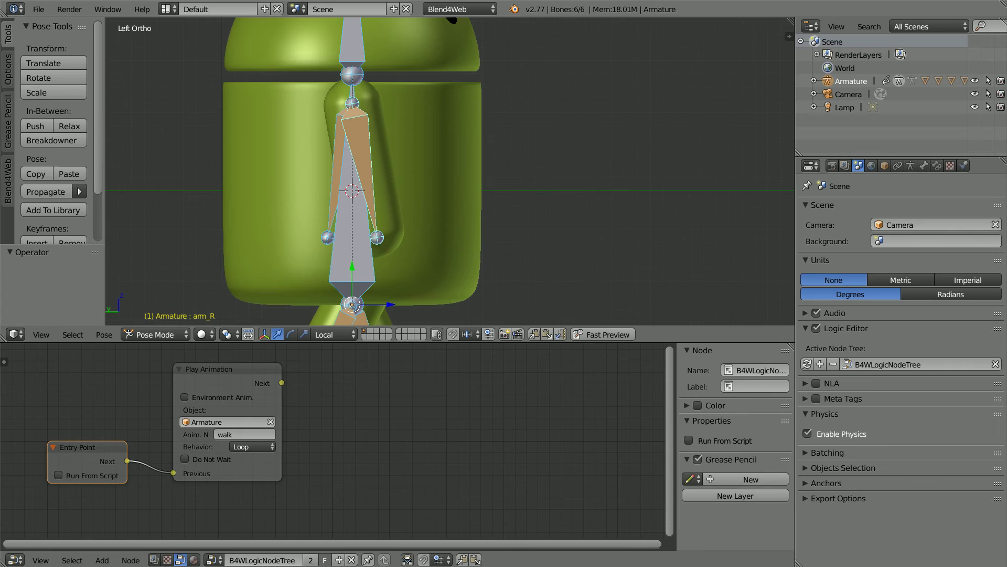
Step: Switch the 3D viewport from orthographic to perspective and zoom out to show the whole Android
scroll(535, 167, "up", 3, "ctrl")
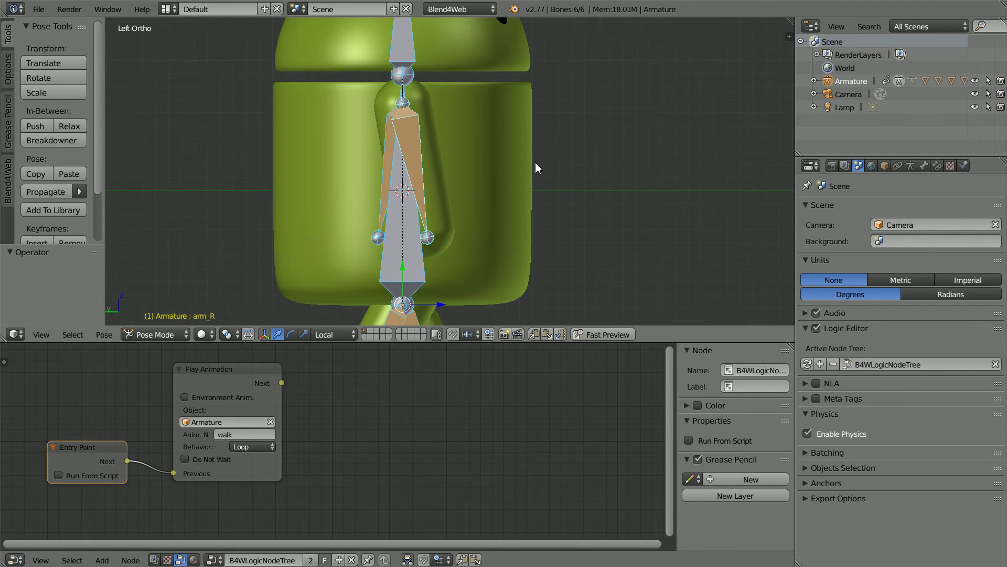
scroll(535, 168, "up", 3, "ctrl")
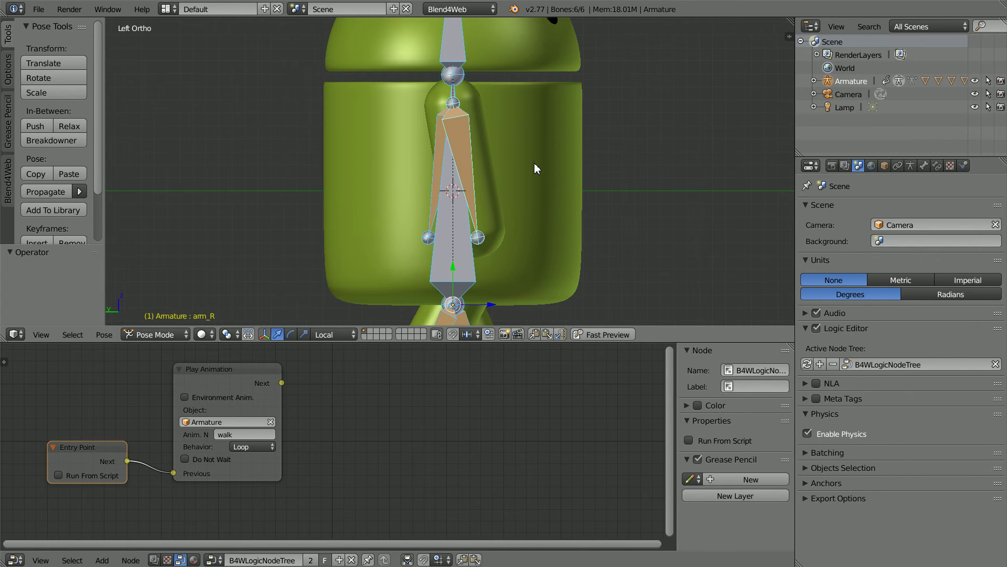
left_click(41, 334)
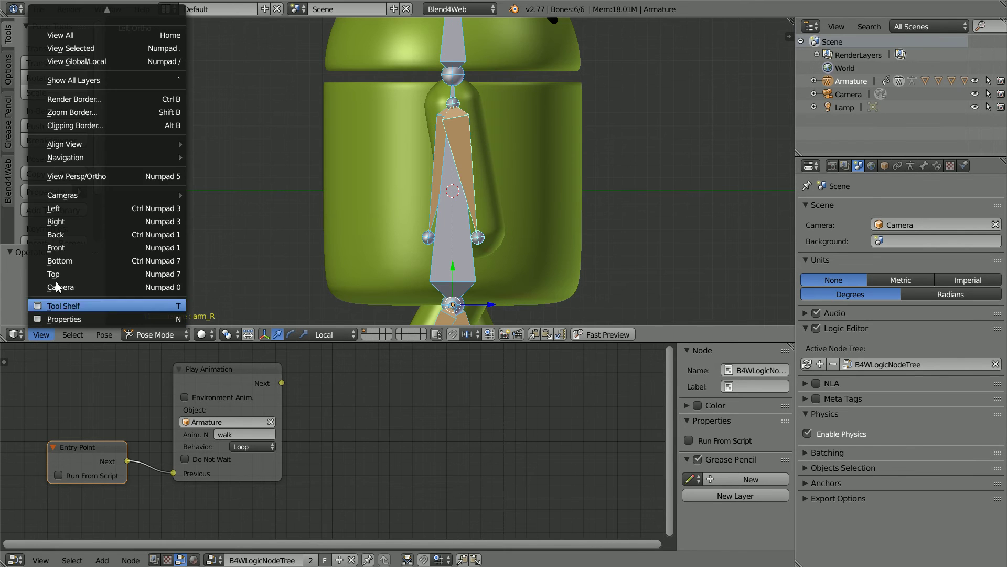
left_click(127, 178)
scroll(445, 222, "down", 6)
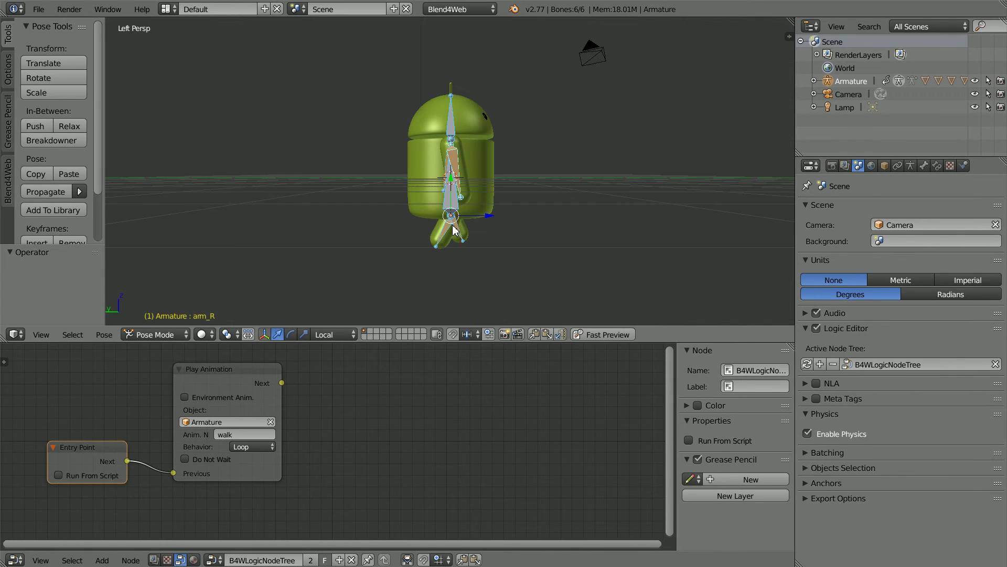
scroll(451, 223, "down", 1)
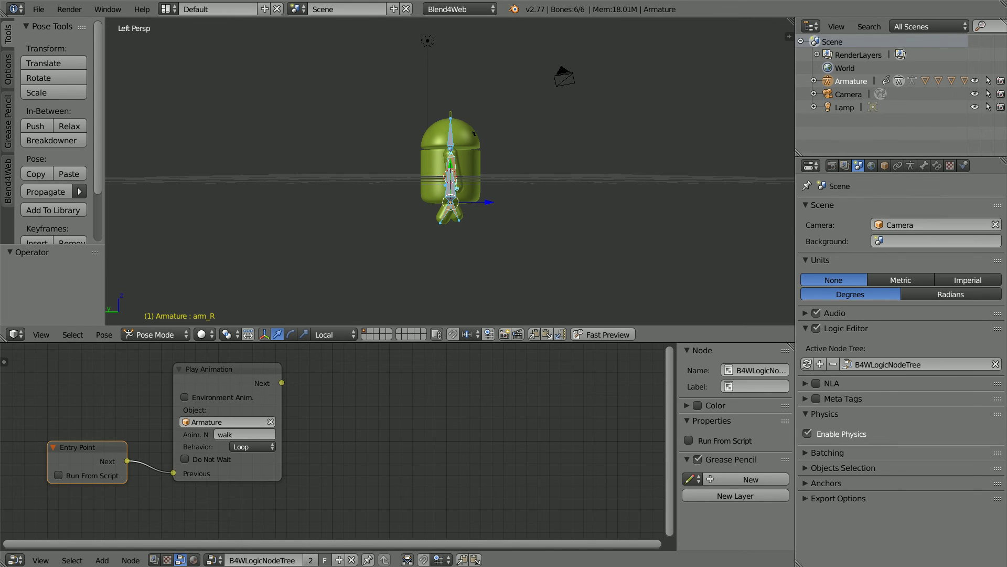
Step: Select the Lamp, reset all its rotation values to zero, and move it along Y
right_click(429, 41)
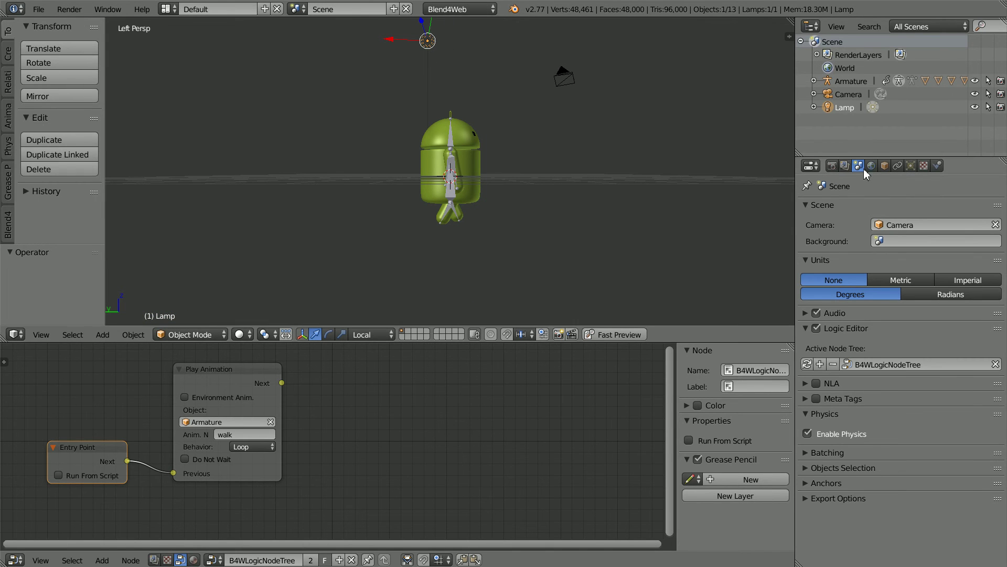
left_click(885, 165)
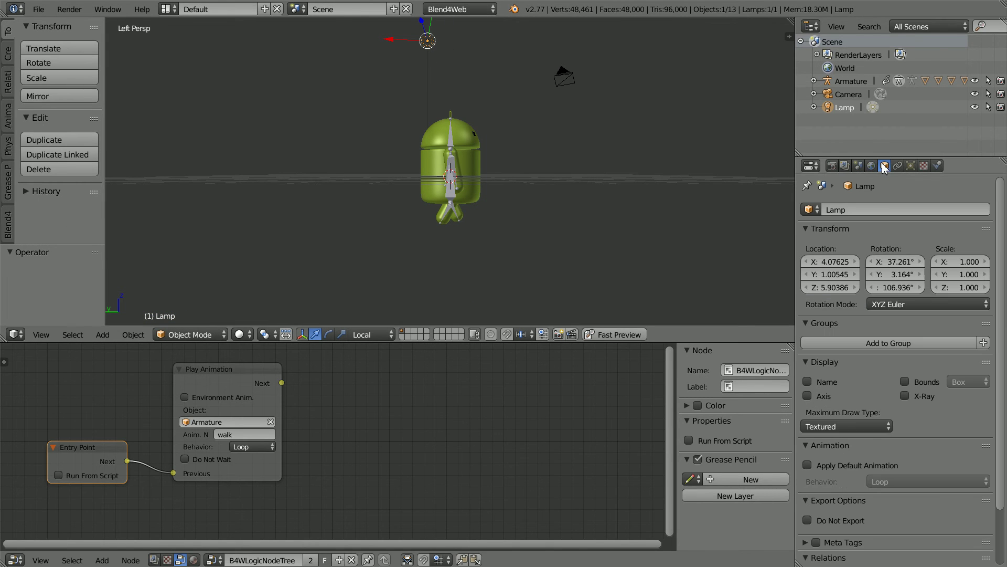
right_click(896, 273)
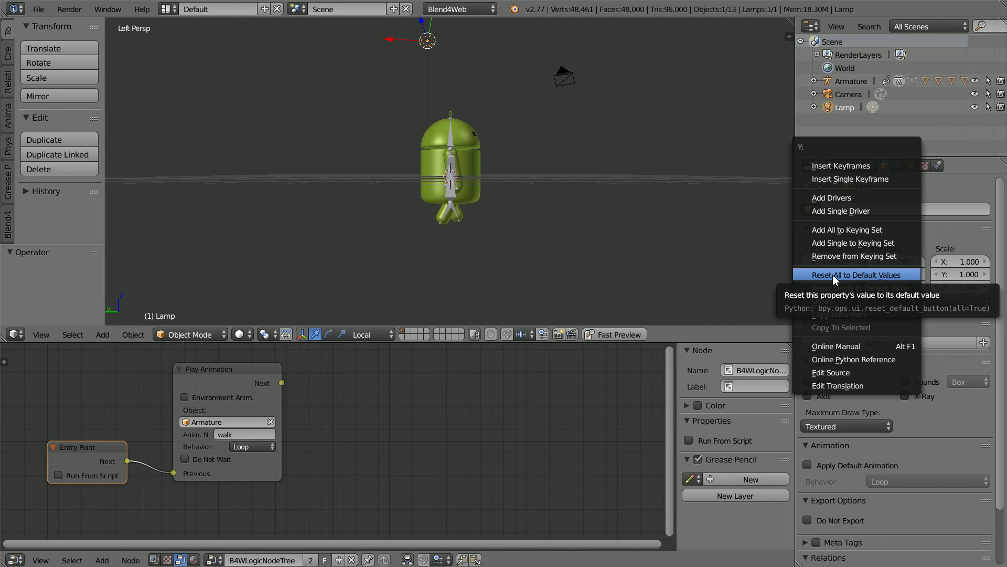
left_click(906, 275)
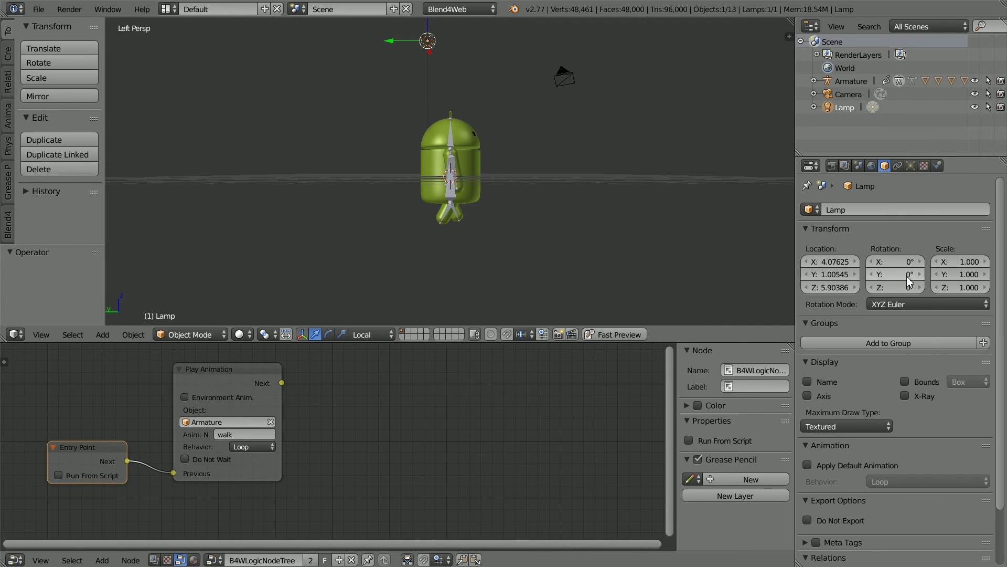
left_click_drag(388, 44, 565, 54)
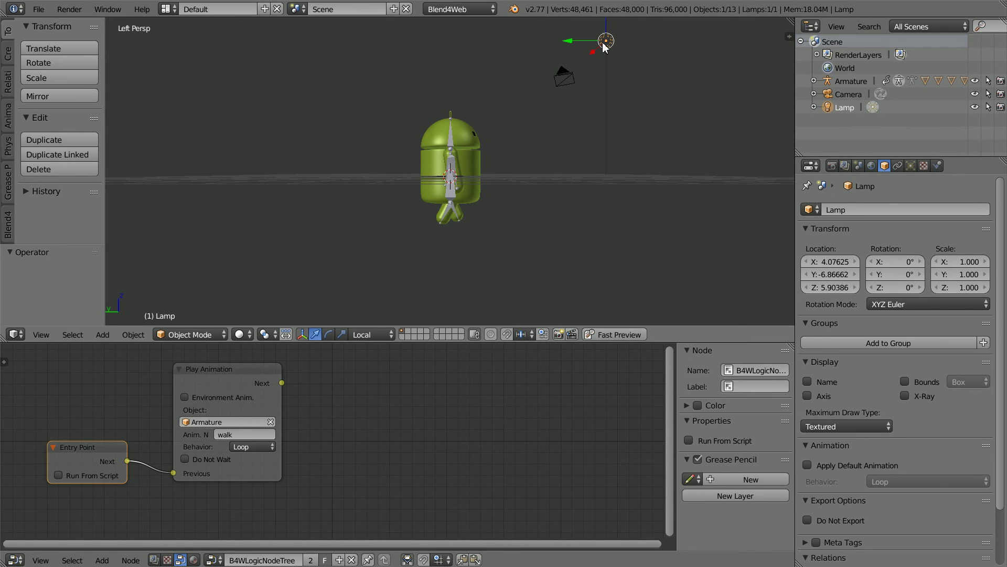
Step: Duplicate the lamp as Lamp.001 and move it to the Android's other side
key("shift+d")
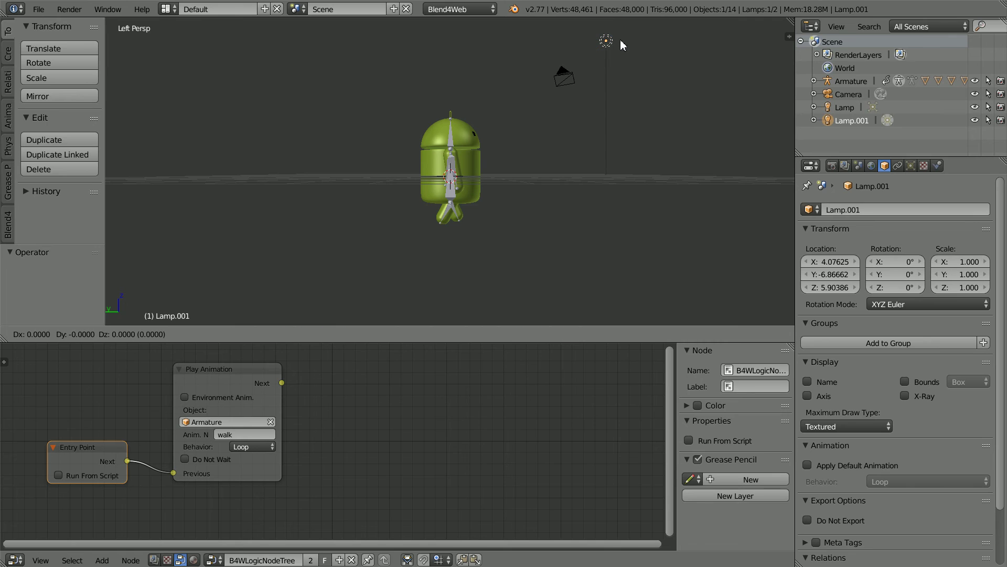
right_click(621, 45)
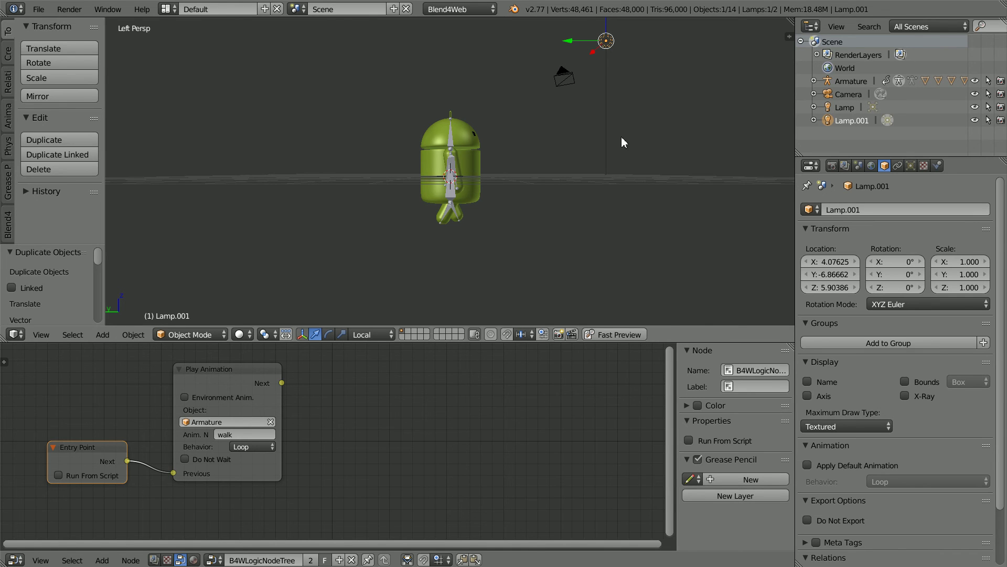
scroll(564, 129, "down", 3)
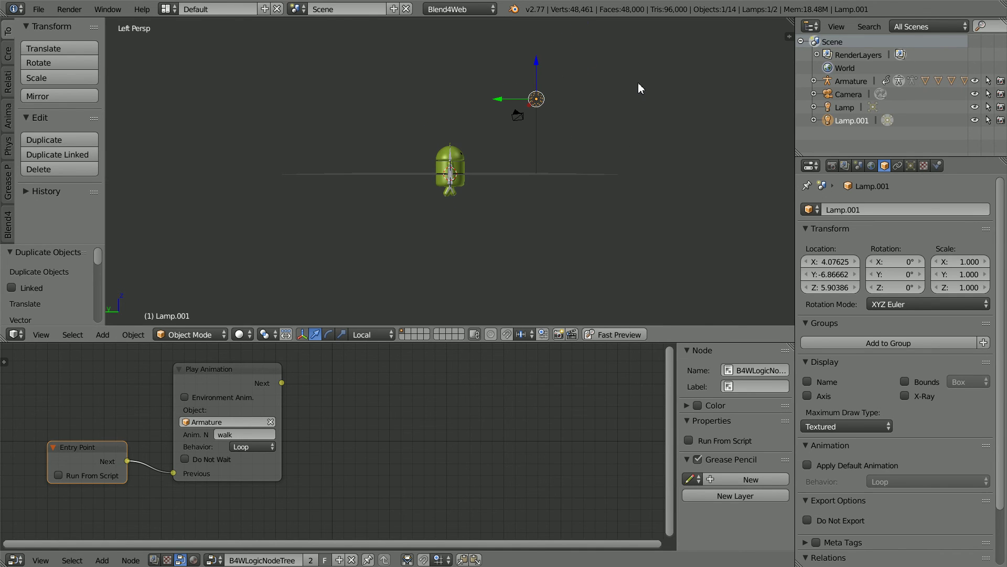
middle_click_drag(638, 83, 440, 110)
left_click_drag(454, 110, 479, 69)
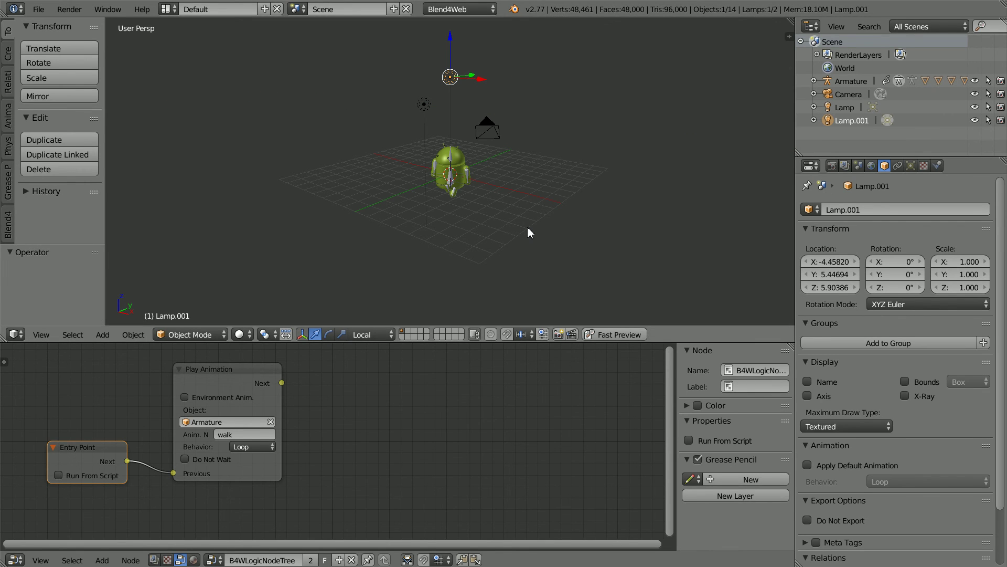
Step: Align the active camera to the current viewport view
scroll(528, 233, "up", 4)
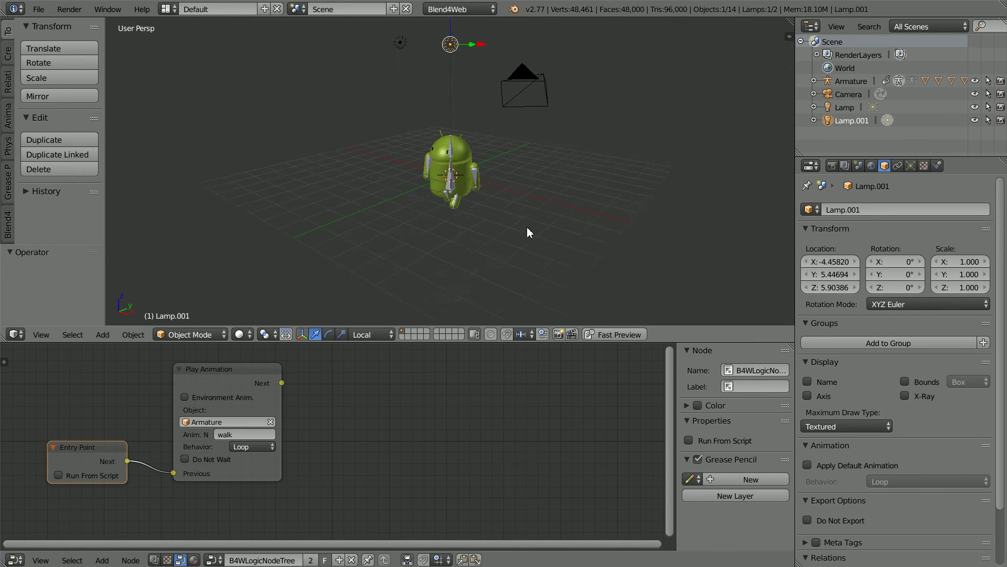
left_click(42, 335)
mouse_move(91, 144)
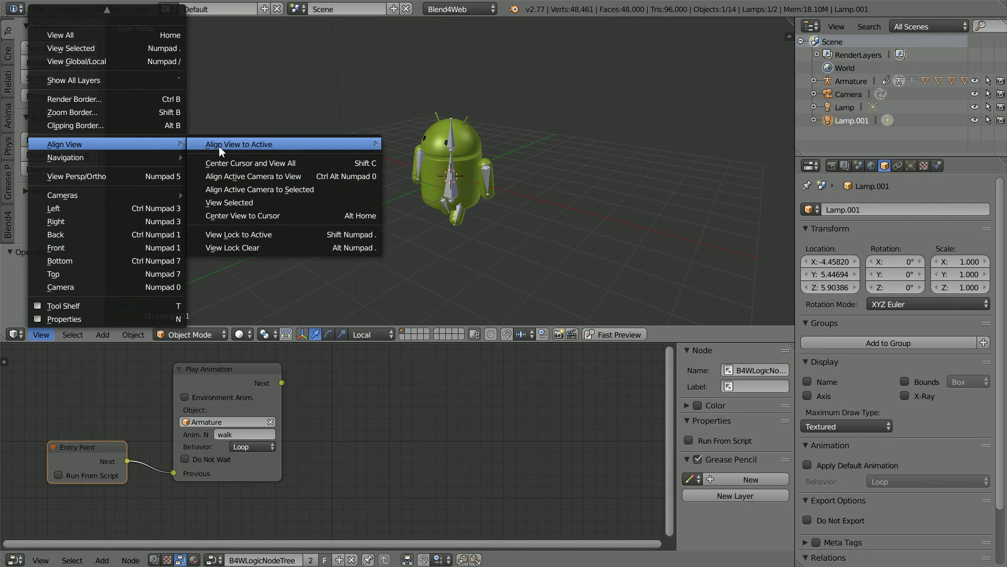
left_click(315, 177)
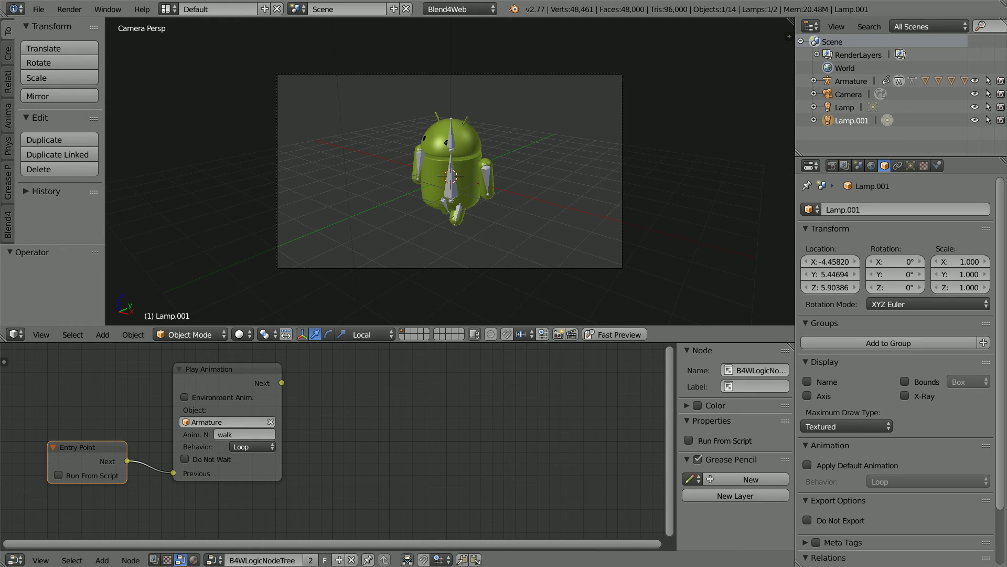
Step: Enable Render Sky in the World settings
left_click(872, 167)
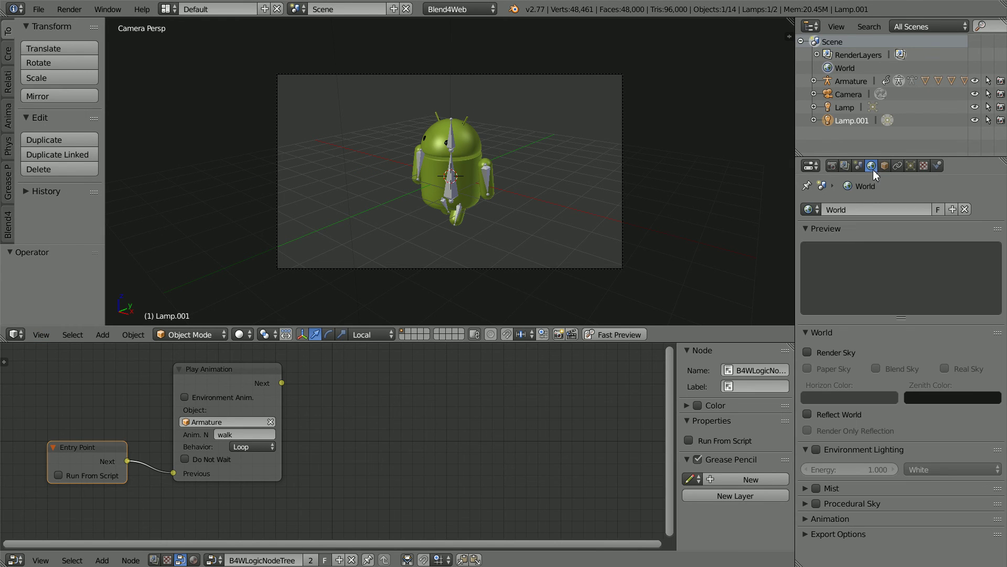
left_click(807, 353)
left_click(820, 397)
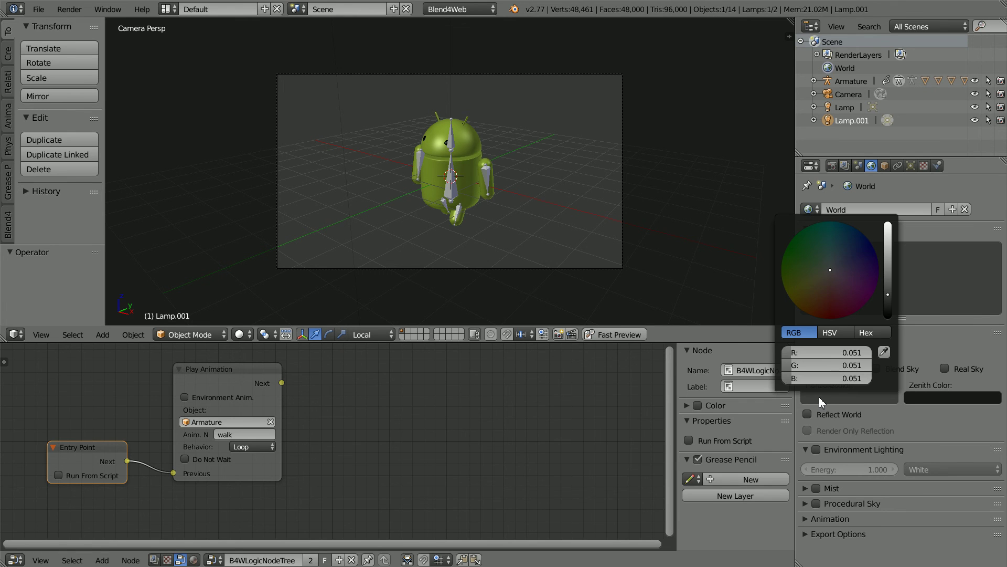
Step: Set the world horizon colour to RGB 0.2, 0.3, 0.4
left_click(839, 354)
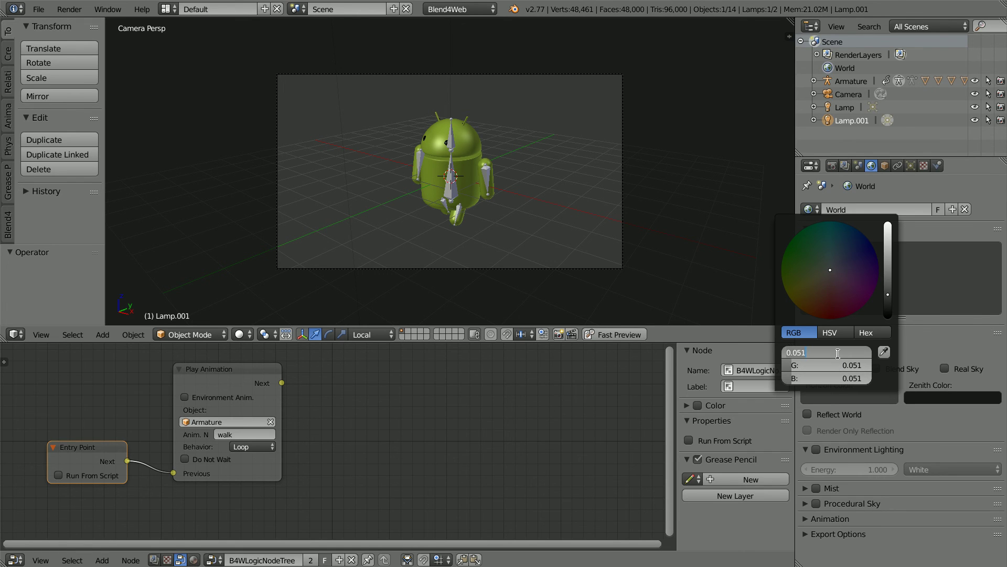
key("BackSpace")
type(".2")
key("Tab")
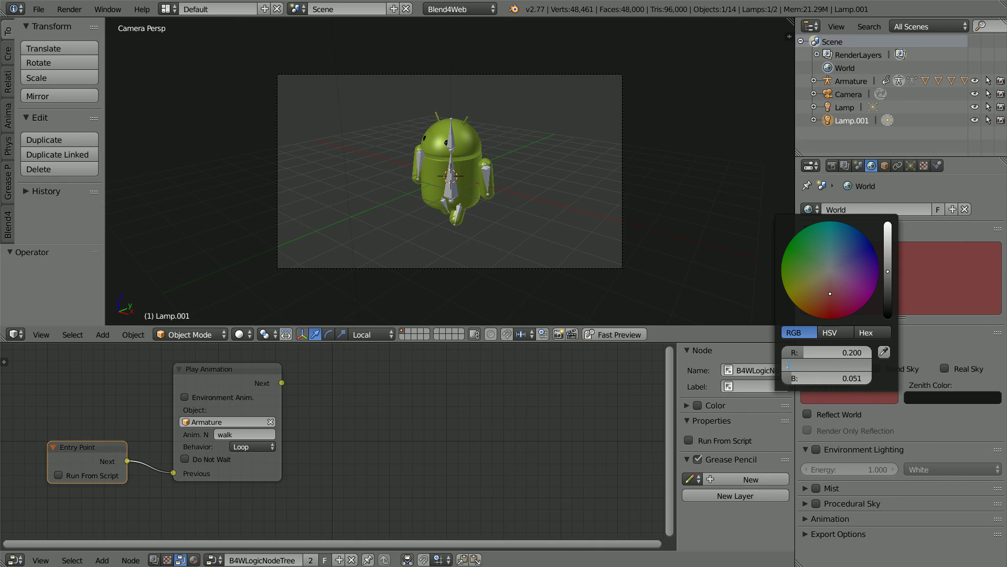
type(".3")
key("Tab")
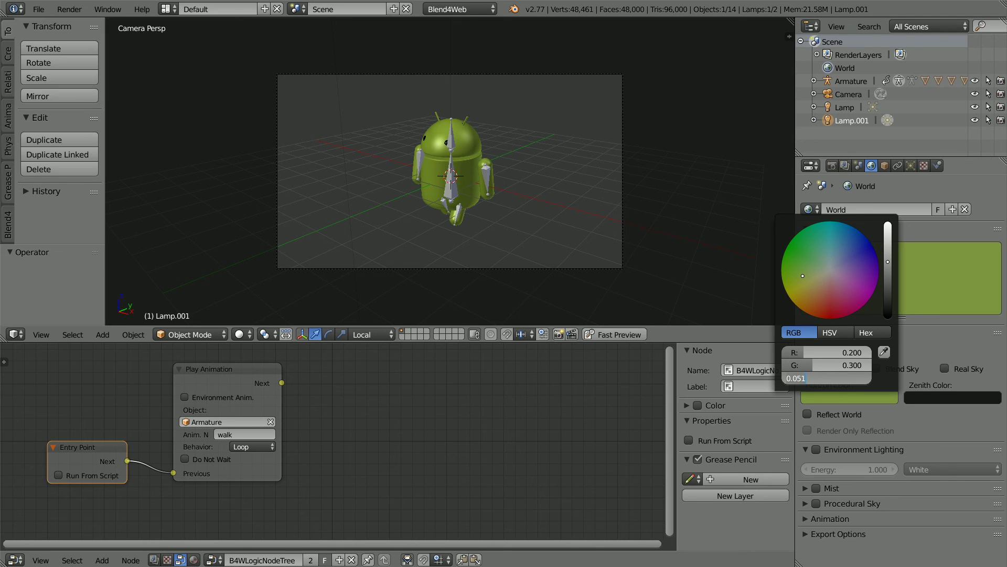
key("BackSpace")
type(".4")
key("Return")
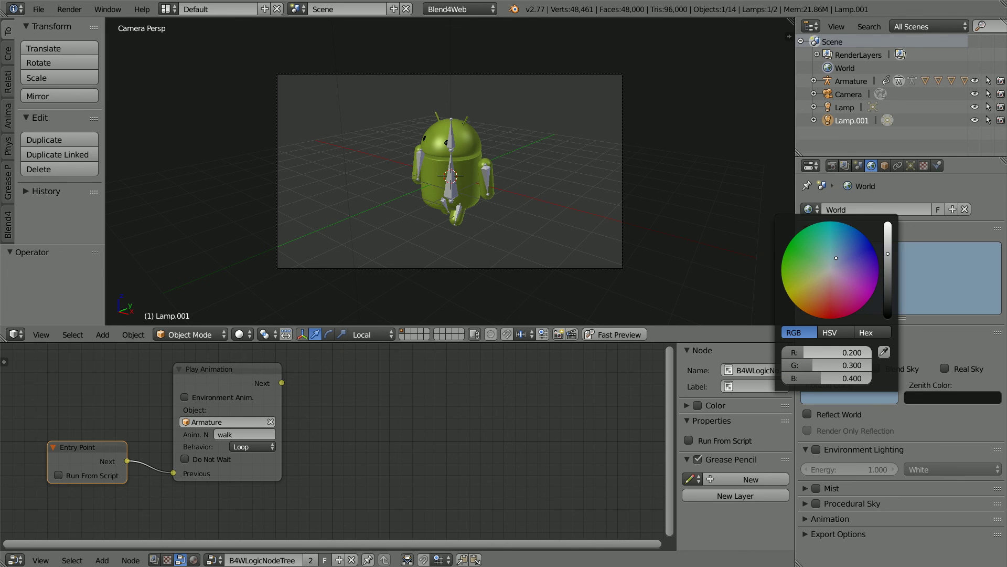
left_click(39, 9)
Step: Export the scene via Blend4Web (.html) as androidTut14.html
mouse_move(117, 258)
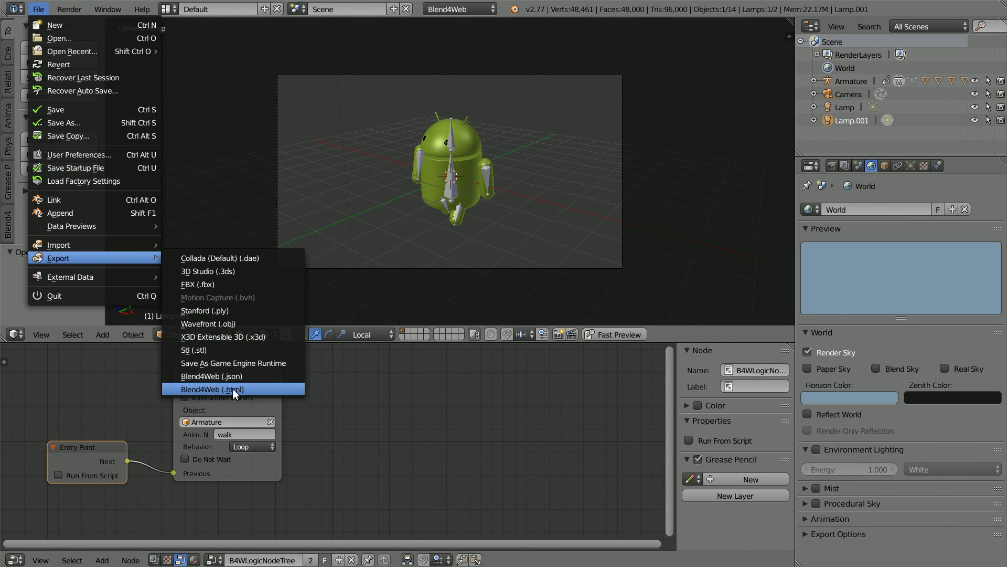
left_click(256, 389)
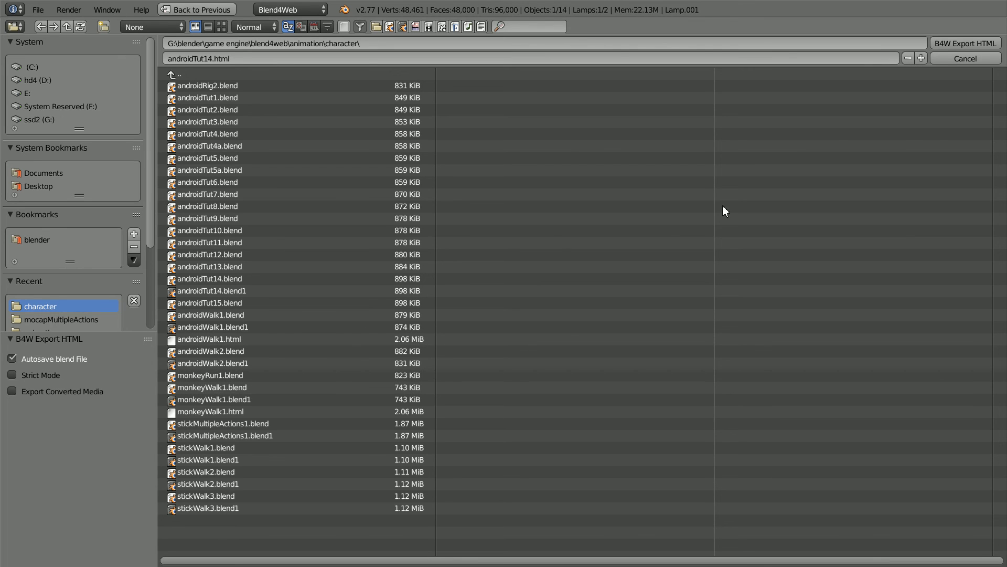
left_click(961, 43)
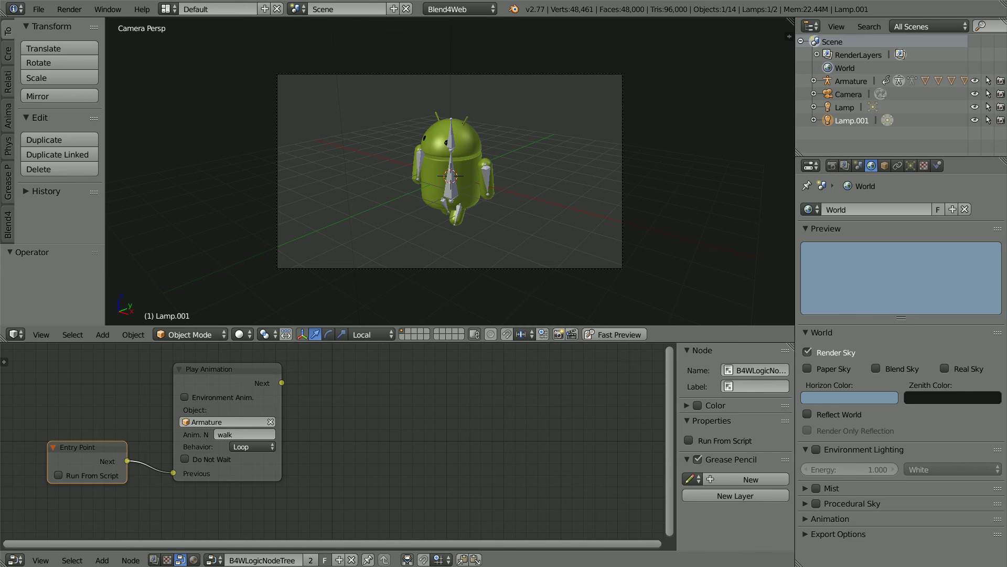
key("alt+Tab")
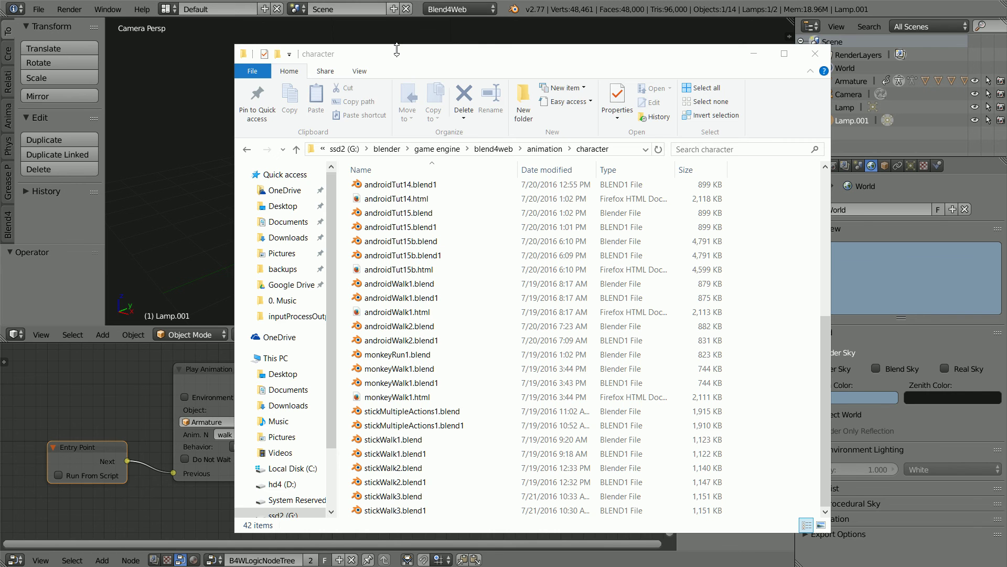
Step: Open androidTut14.html in the browser to preview the android, then return to Blender
left_click(385, 202)
right_click(439, 202)
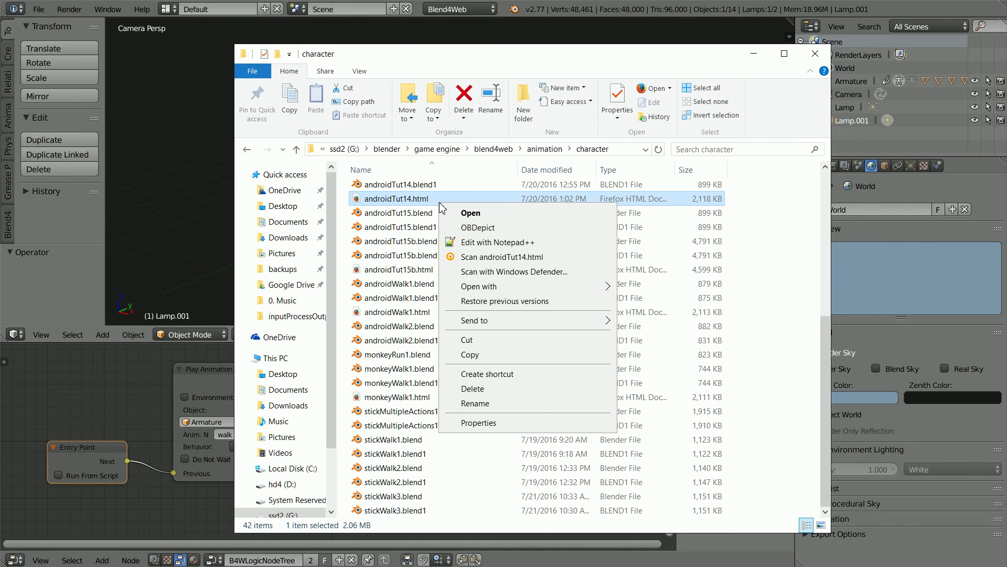
left_click(489, 220)
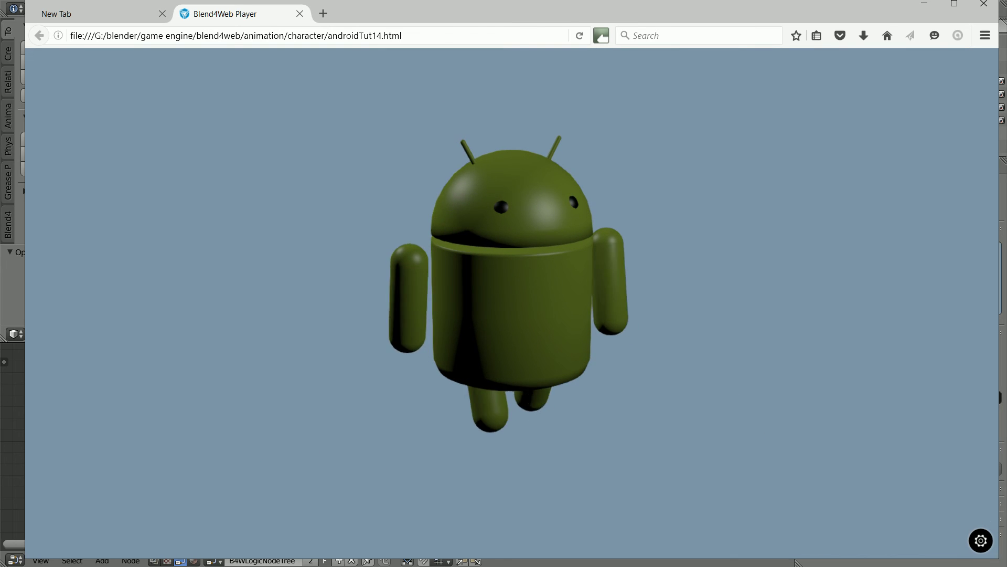
key("alt+Tab")
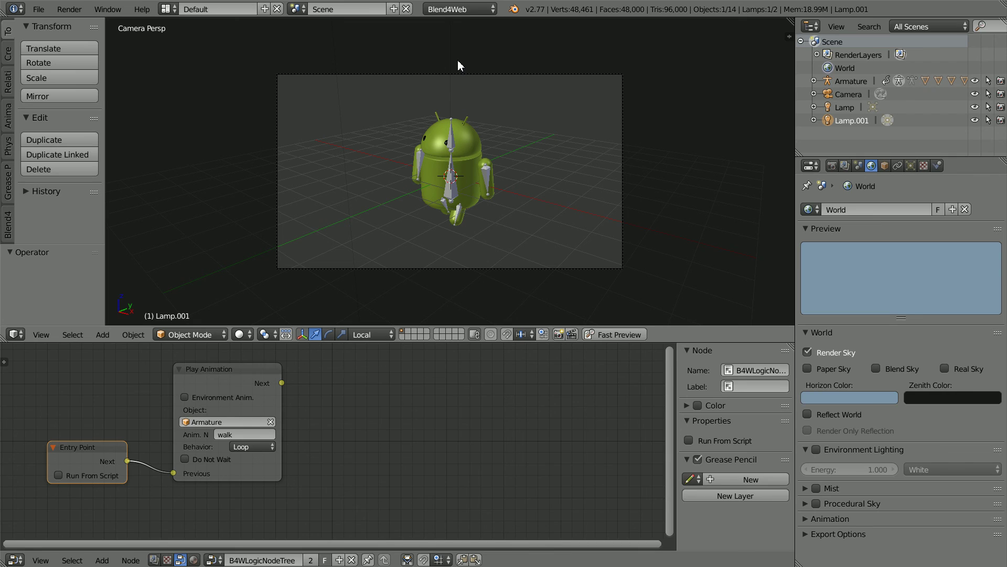